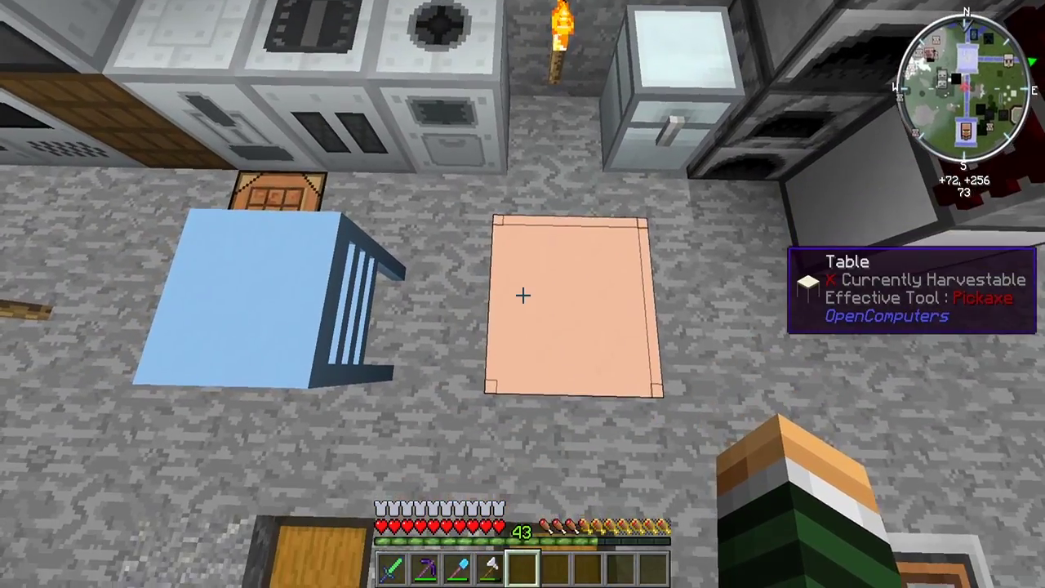
pyautogui.press('w')
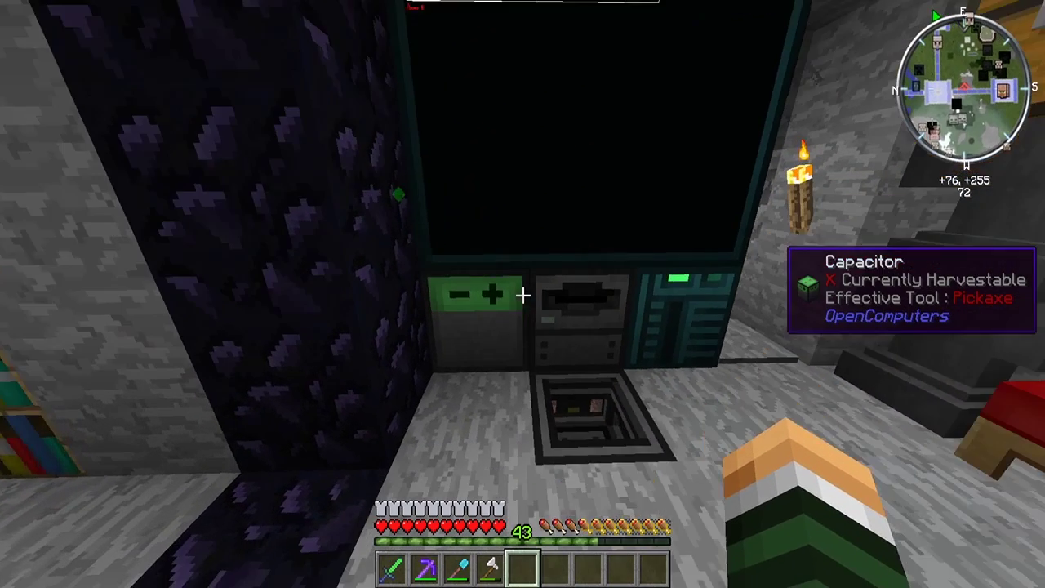
pyautogui.press('t')
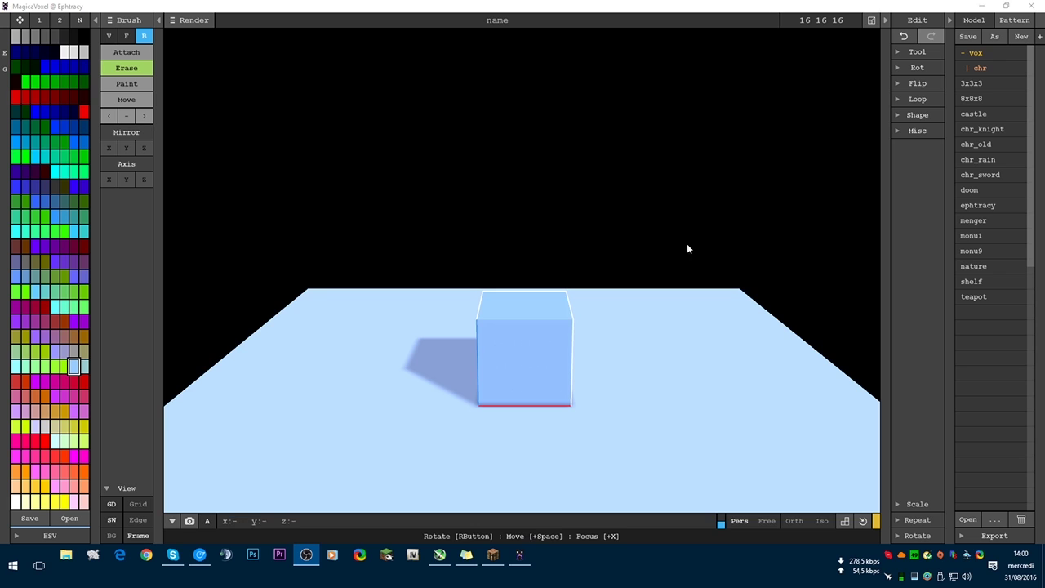
# - Erase the entire default 16×16×16 cube with the box brush so that only the empty grid remains
pyautogui.click(626, 263)
pyautogui.moveTo(553, 324)
pyautogui.mouseDown(button='right')
pyautogui.moveTo(591, 352)
pyautogui.moveTo(667, 354)
pyautogui.moveTo(541, 338)
pyautogui.moveTo(595, 343)
pyautogui.mouseUp(button='right')
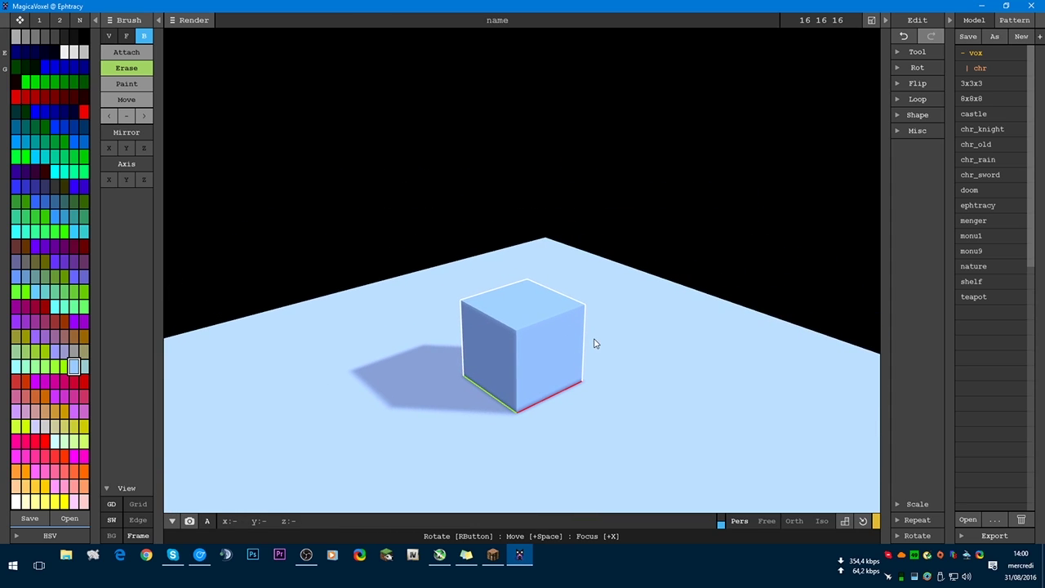
pyautogui.scroll(3, 572, 354)
pyautogui.moveTo(545, 365)
pyautogui.mouseDown(button='right')
pyautogui.moveTo(531, 397)
pyautogui.moveTo(482, 427)
pyautogui.moveTo(550, 444)
pyautogui.moveTo(447, 351)
pyautogui.moveTo(474, 354)
pyautogui.moveTo(476, 329)
pyautogui.moveTo(423, 335)
pyautogui.moveTo(570, 356)
pyautogui.moveTo(590, 220)
pyautogui.moveTo(555, 310)
pyautogui.moveTo(588, 303)
pyautogui.mouseUp(button='right')
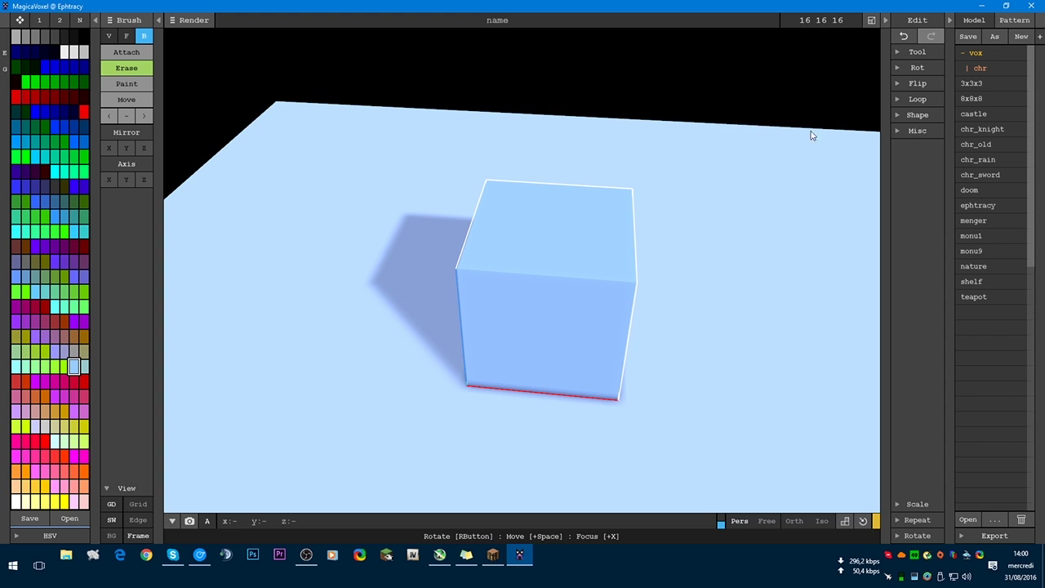
pyautogui.moveTo(472, 290); pyautogui.dragTo(523, 304, button='right')
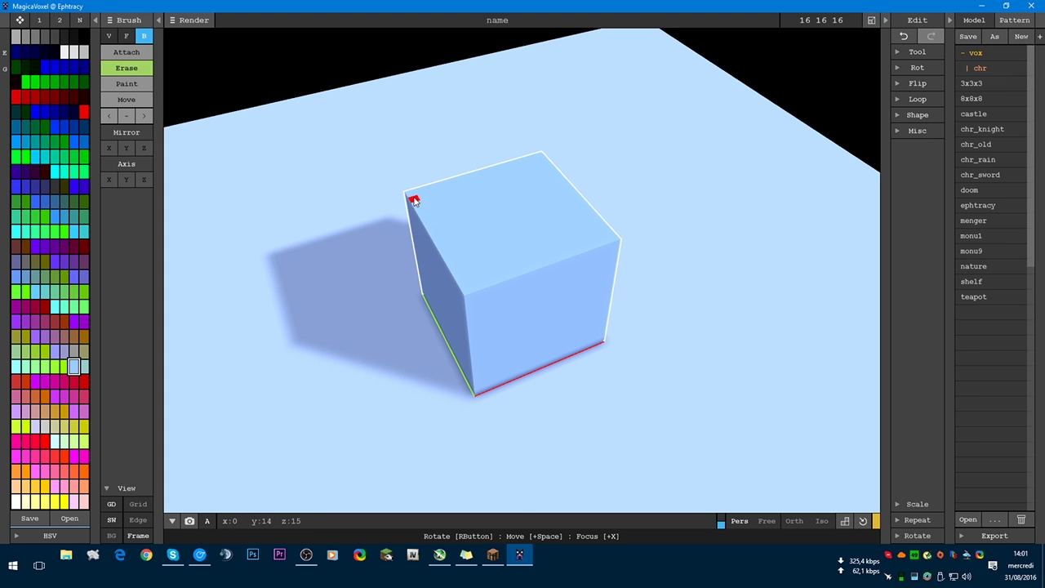
pyautogui.scroll(4, 534, 243)
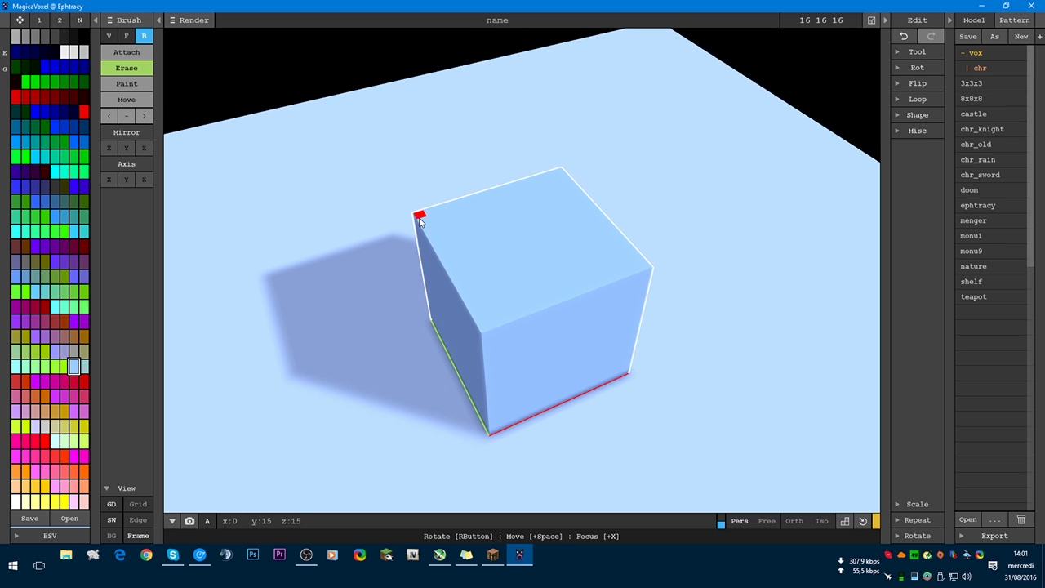
pyautogui.moveTo(419, 218)
pyautogui.mouseDown()
pyautogui.moveTo(640, 373)
pyautogui.moveTo(622, 374)
pyautogui.mouseUp()
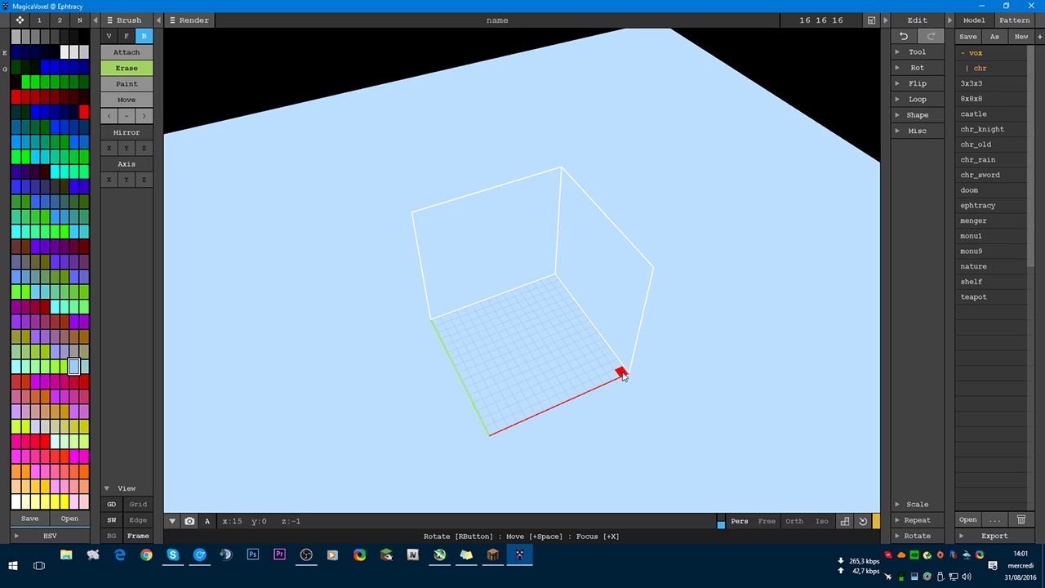
# - Attach a 2×2 block, one voxel high, in each of the four corners of the empty grid
pyautogui.moveTo(622, 374); pyautogui.dragTo(539, 374, button='right')
pyautogui.moveTo(469, 391); pyautogui.dragTo(498, 311, button='right')
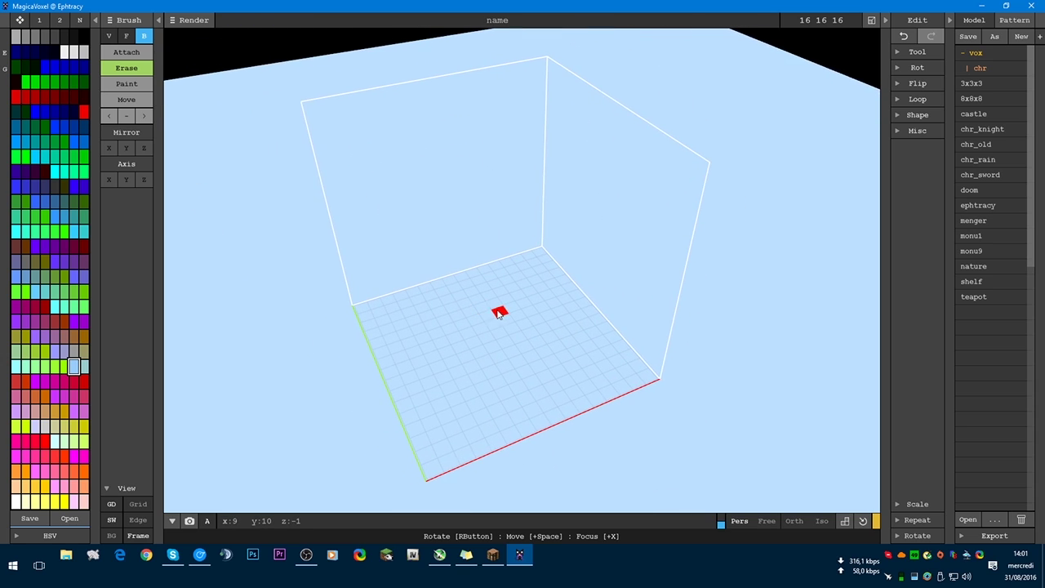
pyautogui.click(127, 52)
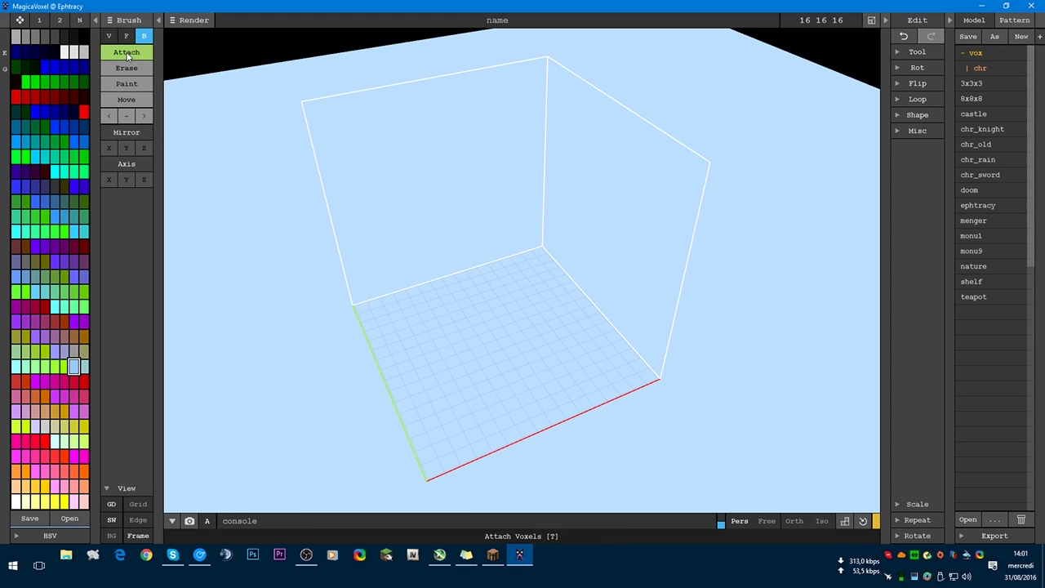
pyautogui.moveTo(365, 307); pyautogui.dragTo(386, 316)
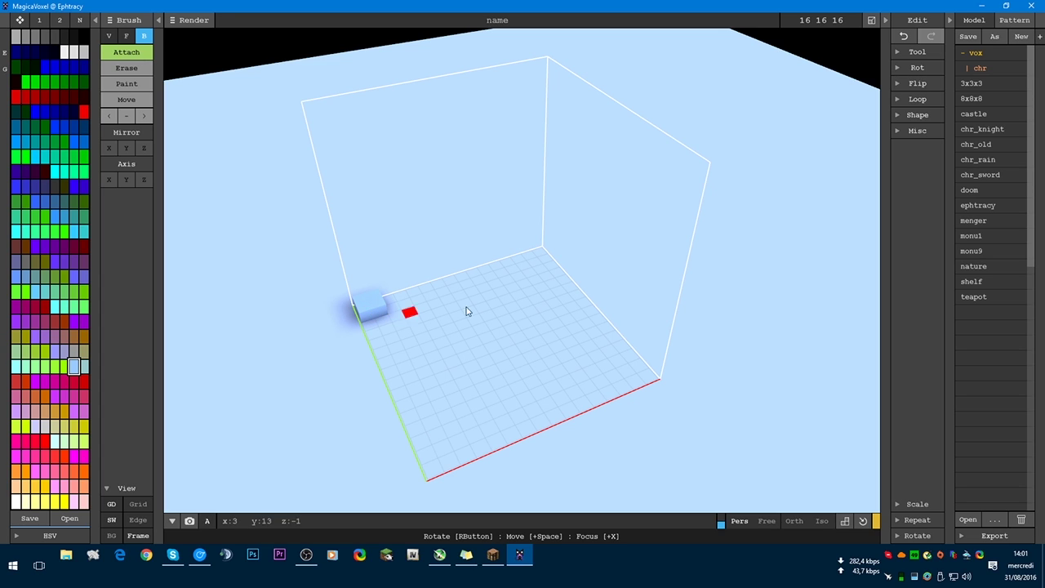
pyautogui.moveTo(537, 263); pyautogui.dragTo(542, 259)
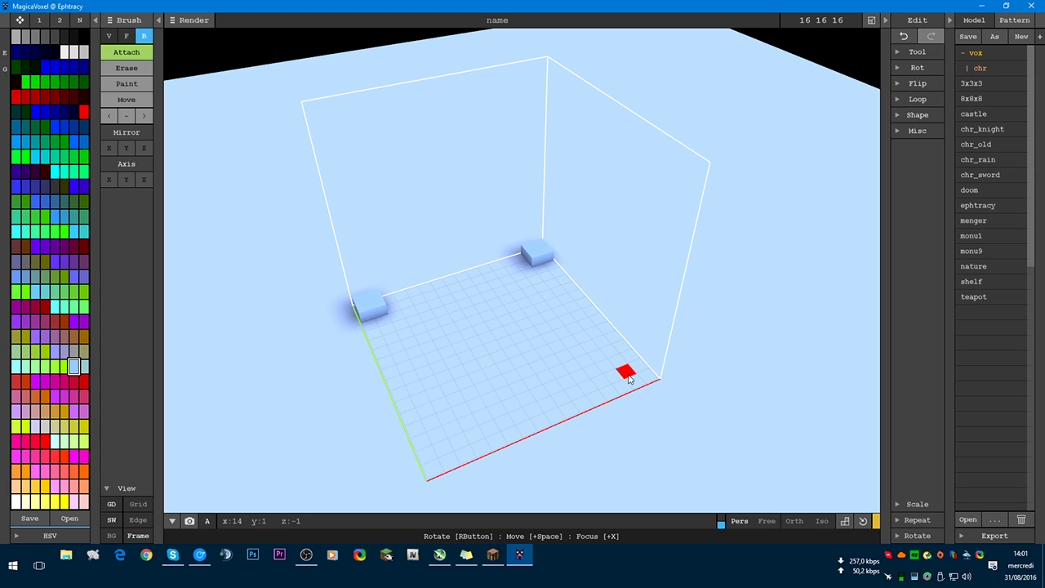
pyautogui.moveTo(627, 373); pyautogui.dragTo(646, 377)
pyautogui.moveTo(425, 455); pyautogui.dragTo(451, 459)
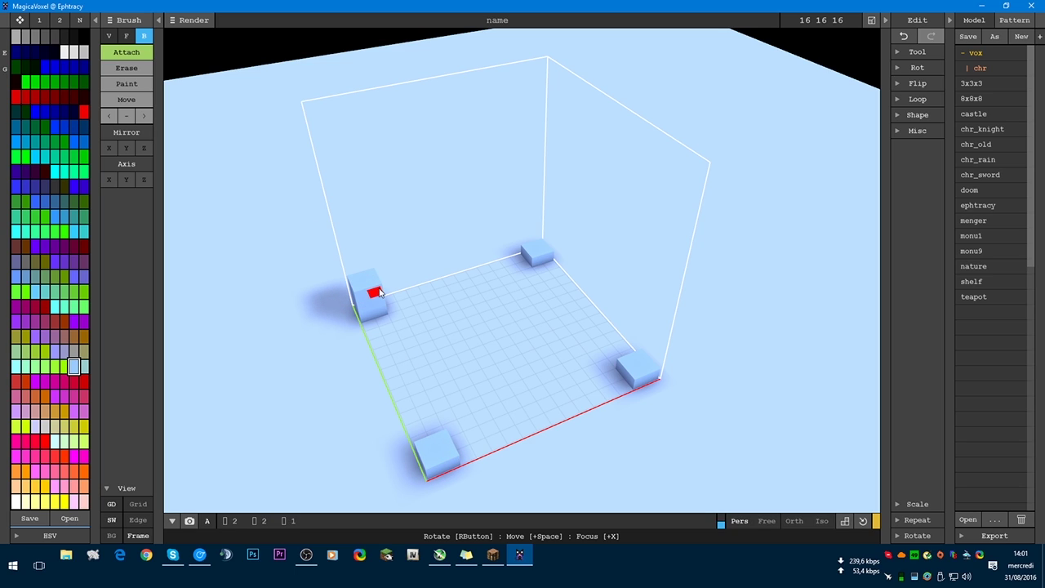
# - Stack 2×2×1 boxes on the block at the rear end of the green edge until the pillar fills the model's full height
pyautogui.moveTo(360, 286); pyautogui.dragTo(361, 237)
pyautogui.click(344, 230)
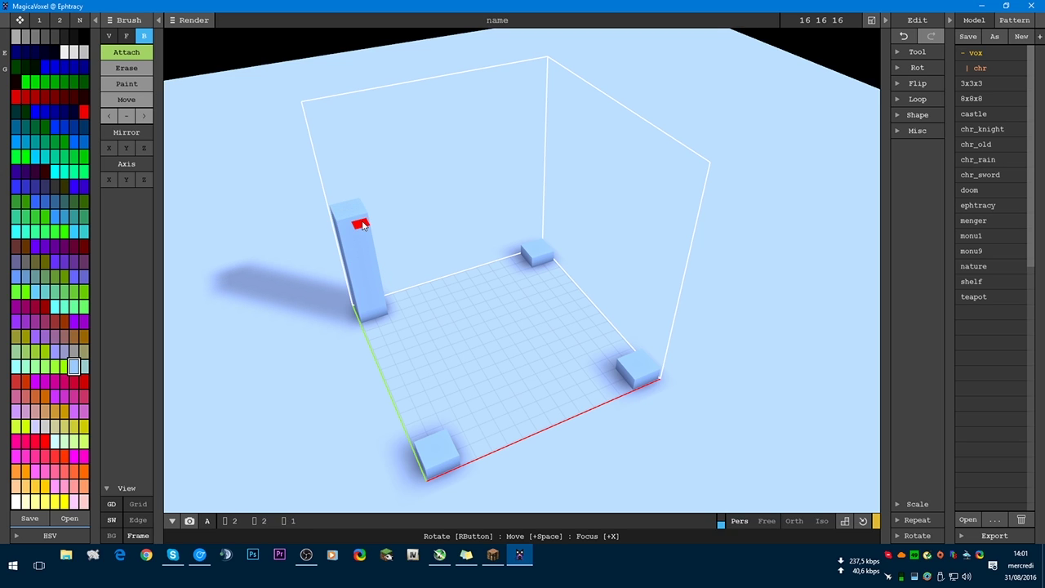
pyautogui.click(345, 205)
pyautogui.click(355, 198)
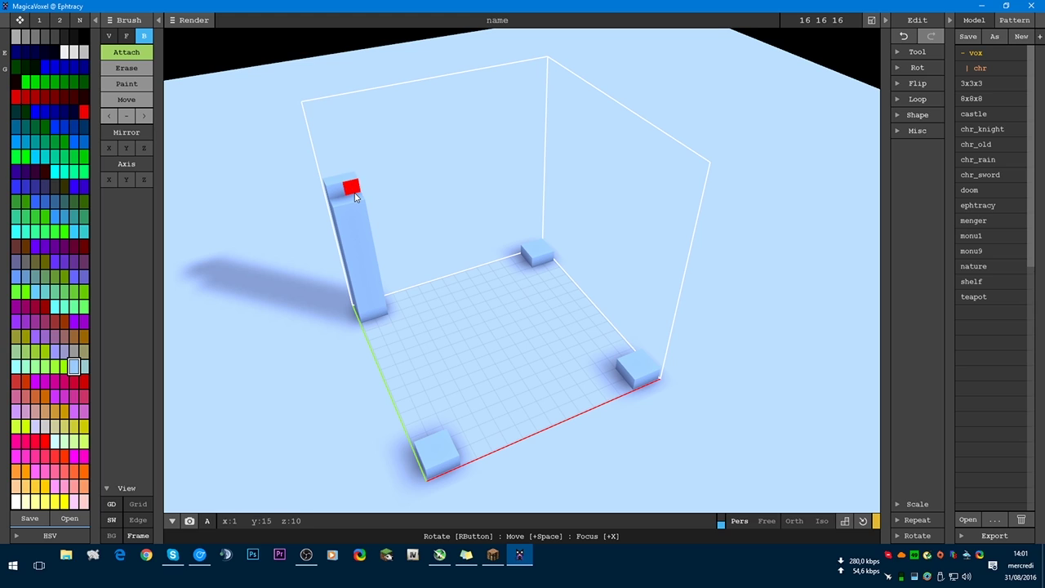
pyautogui.click(355, 196)
pyautogui.click(328, 183)
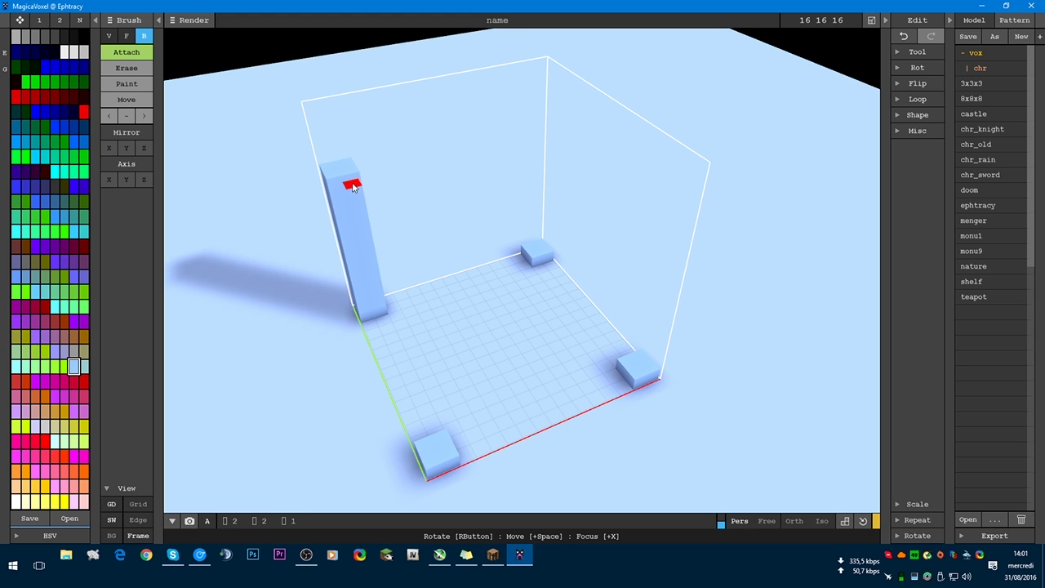
pyautogui.click(328, 168)
pyautogui.moveTo(346, 168)
pyautogui.mouseDown()
pyautogui.moveTo(328, 166)
pyautogui.moveTo(346, 156)
pyautogui.mouseUp()
pyautogui.click(325, 142)
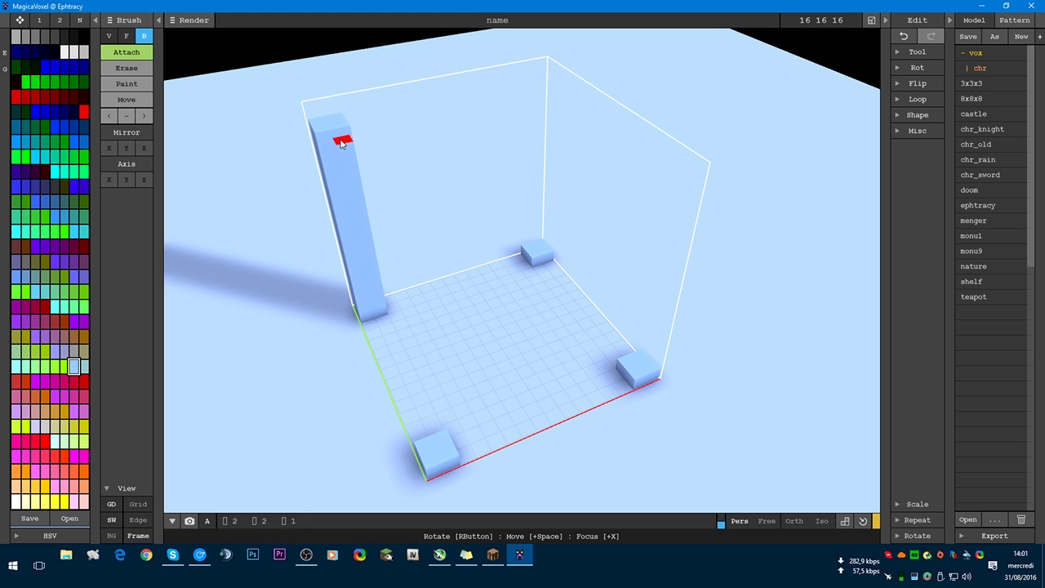
pyautogui.click(321, 123)
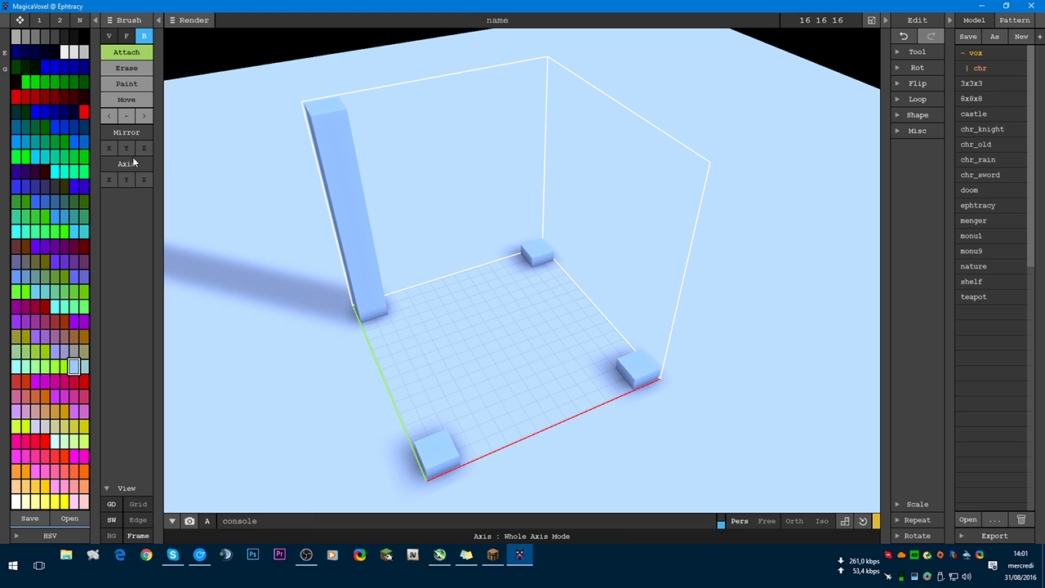
# - Extrude the other three corner blocks in Face mode up to the full height of the model's frame
pyautogui.click(126, 36)
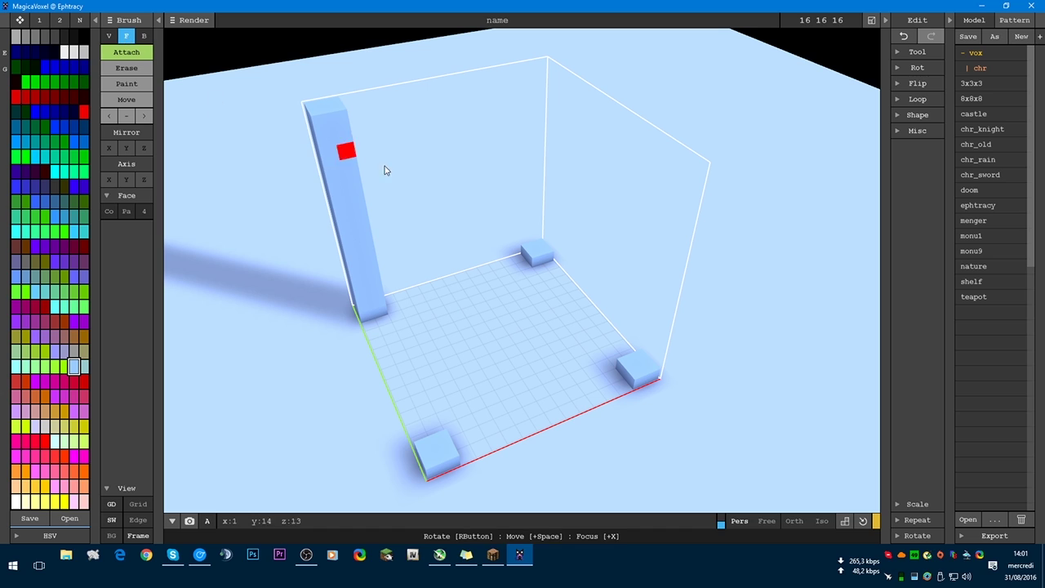
pyautogui.moveTo(534, 255); pyautogui.dragTo(549, 62)
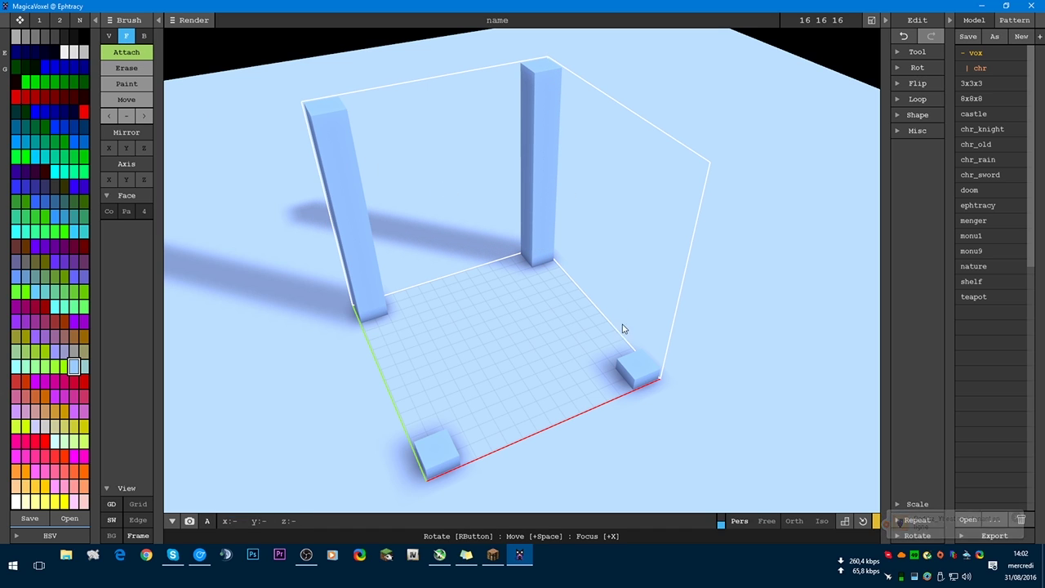
pyautogui.moveTo(641, 361); pyautogui.dragTo(681, 152)
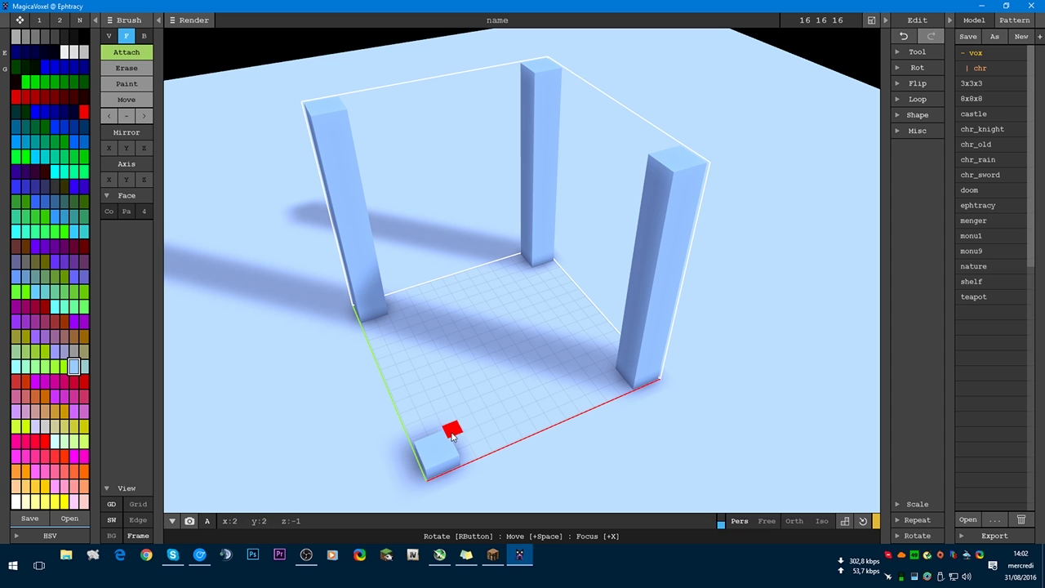
pyautogui.moveTo(450, 427); pyautogui.dragTo(431, 219)
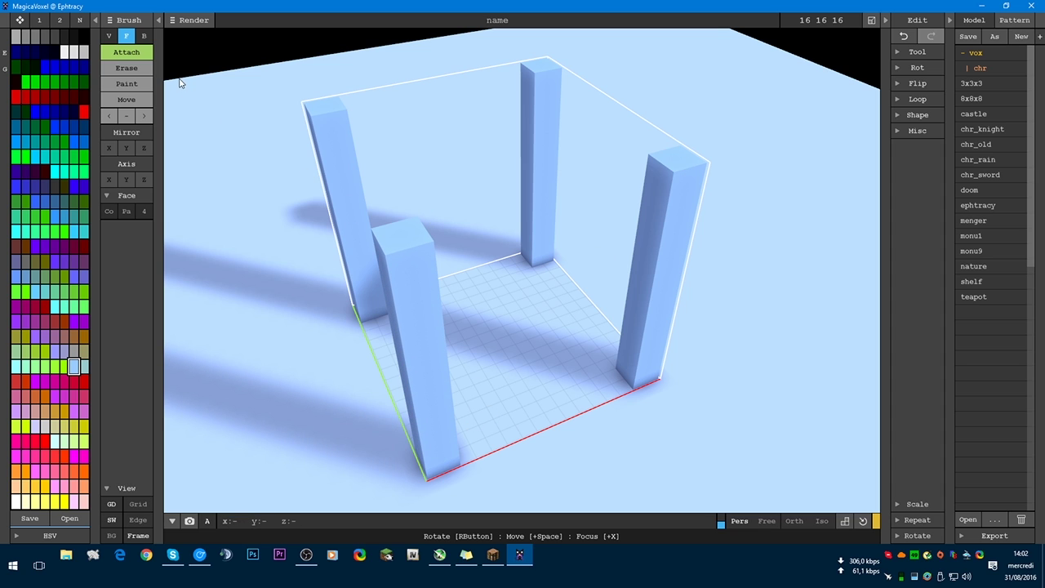
# - Attach a one-voxel-thick slab in Box mode across the central floor area between the two pairs of pillars
pyautogui.click(144, 36)
pyautogui.moveTo(494, 270)
pyautogui.mouseDown(button='right')
pyautogui.moveTo(514, 353)
pyautogui.moveTo(504, 368)
pyautogui.mouseUp(button='right')
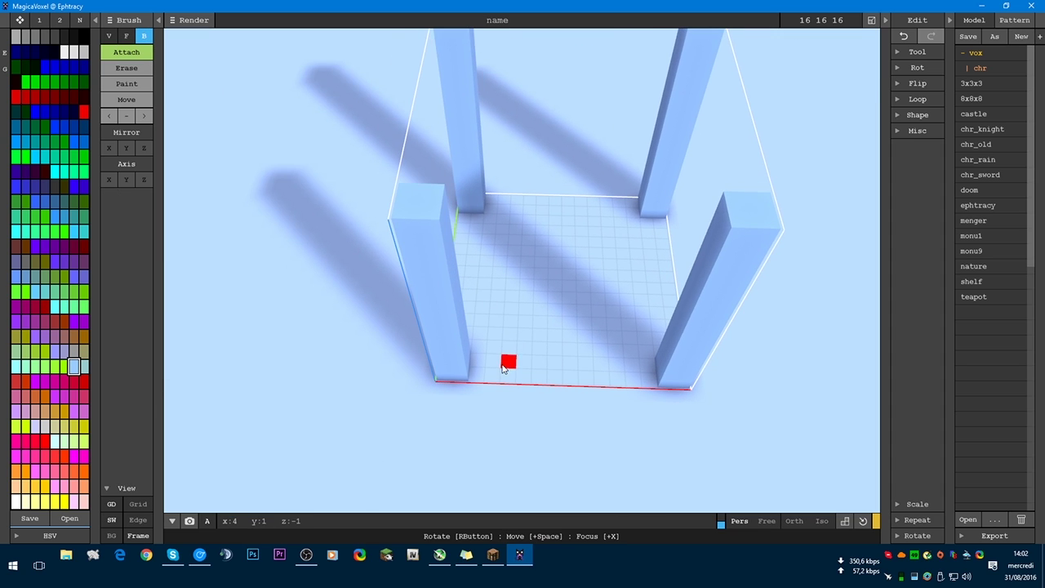
pyautogui.moveTo(541, 317); pyautogui.dragTo(519, 353, button='right')
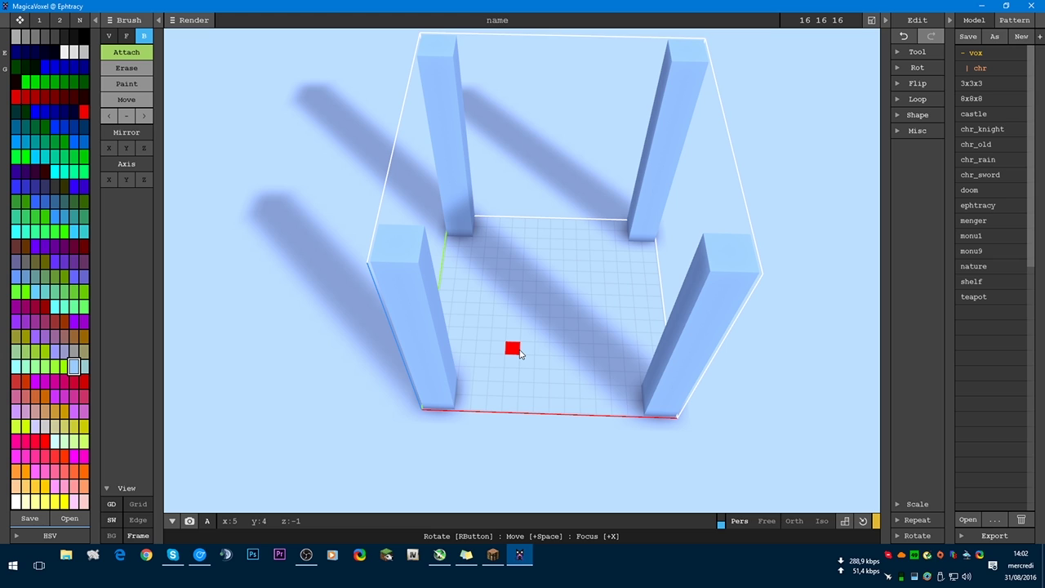
pyautogui.moveTo(518, 313); pyautogui.dragTo(515, 370, button='right')
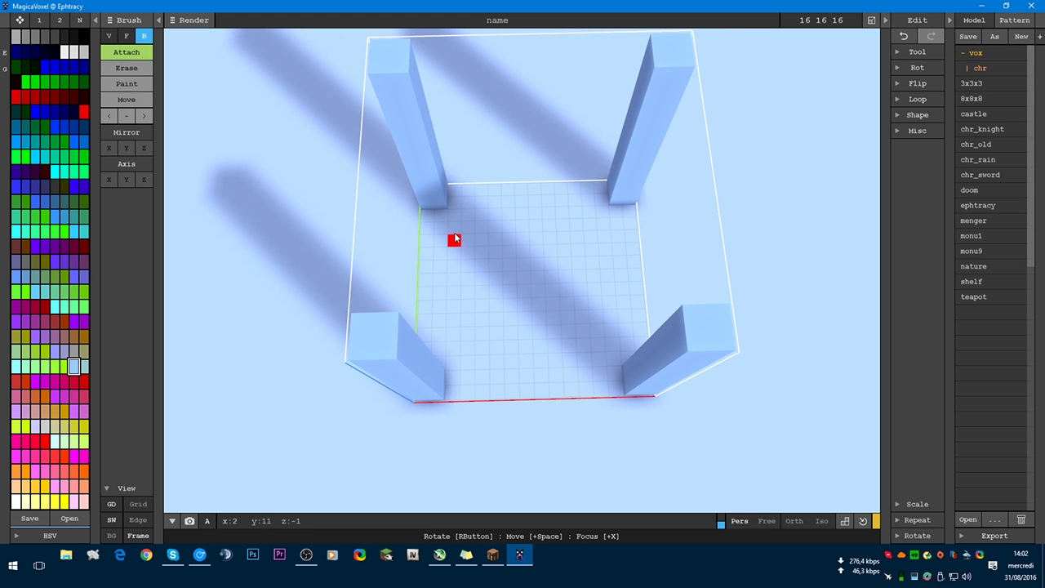
pyautogui.moveTo(455, 193); pyautogui.dragTo(623, 394)
# - Fill the remaining floor strips between the pillars on both sides of the central slab with one-voxel-thick boxes
pyautogui.moveTo(617, 212); pyautogui.dragTo(634, 355)
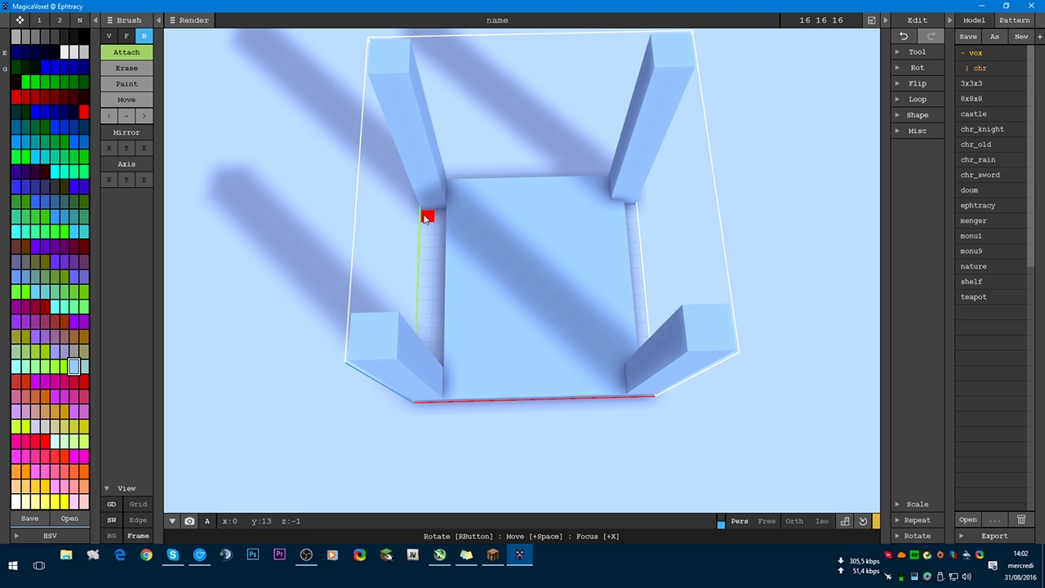
pyautogui.moveTo(429, 219); pyautogui.dragTo(442, 361)
pyautogui.moveTo(440, 360); pyautogui.dragTo(627, 293, button='right')
pyautogui.moveTo(513, 272); pyautogui.dragTo(532, 317, button='middle')
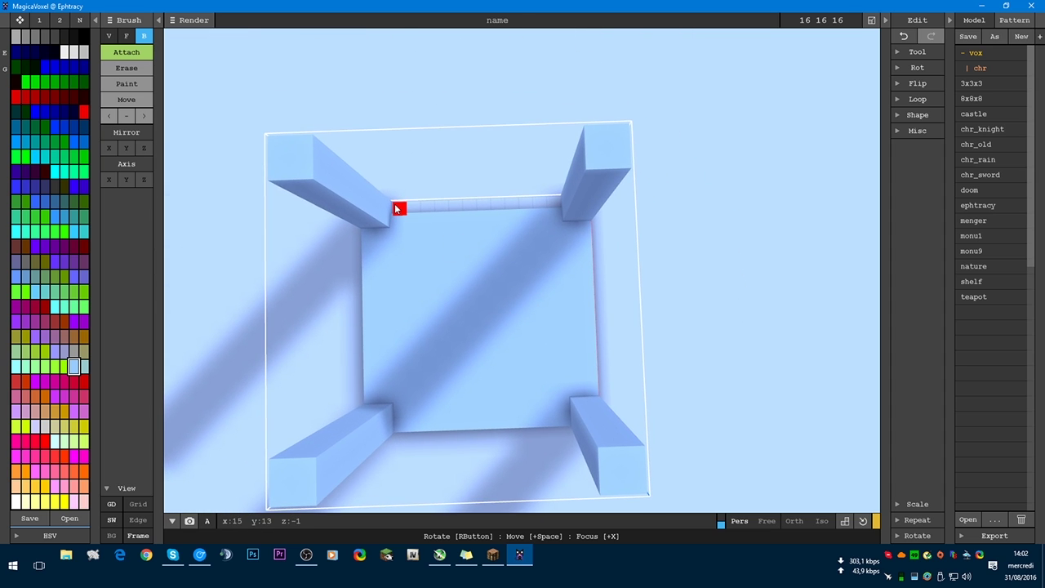
pyautogui.moveTo(399, 207); pyautogui.dragTo(554, 200)
# - Attach single voxels near the base of two neighbouring pillars, on the two faces of each that point towards adjacent pillars
pyautogui.moveTo(500, 264); pyautogui.dragTo(558, 399, button='right')
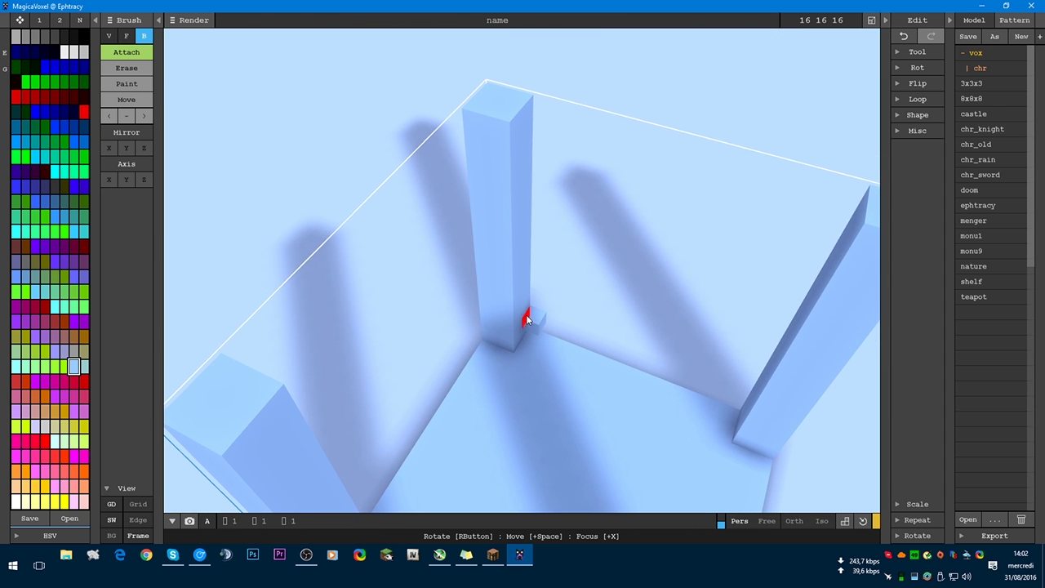
pyautogui.click(530, 310)
pyautogui.moveTo(586, 392); pyautogui.dragTo(621, 300, button='right')
pyautogui.click(479, 337)
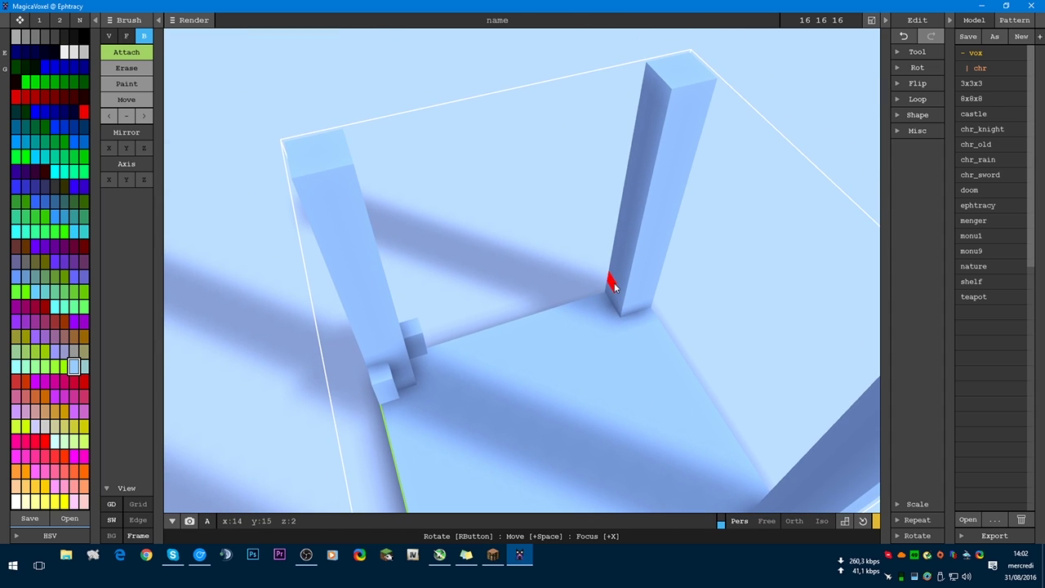
pyautogui.click(612, 282)
pyautogui.click(652, 299)
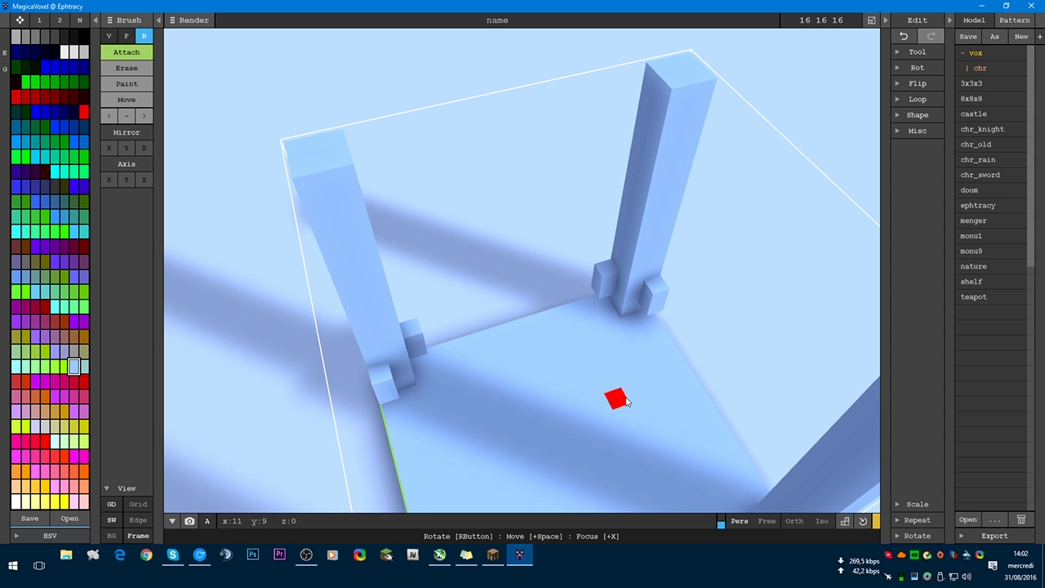
# - Attach matching single voxels near the base of the remaining two pillars, on the faces pointing towards their neighbours
pyautogui.moveTo(625, 401); pyautogui.dragTo(722, 392, button='right')
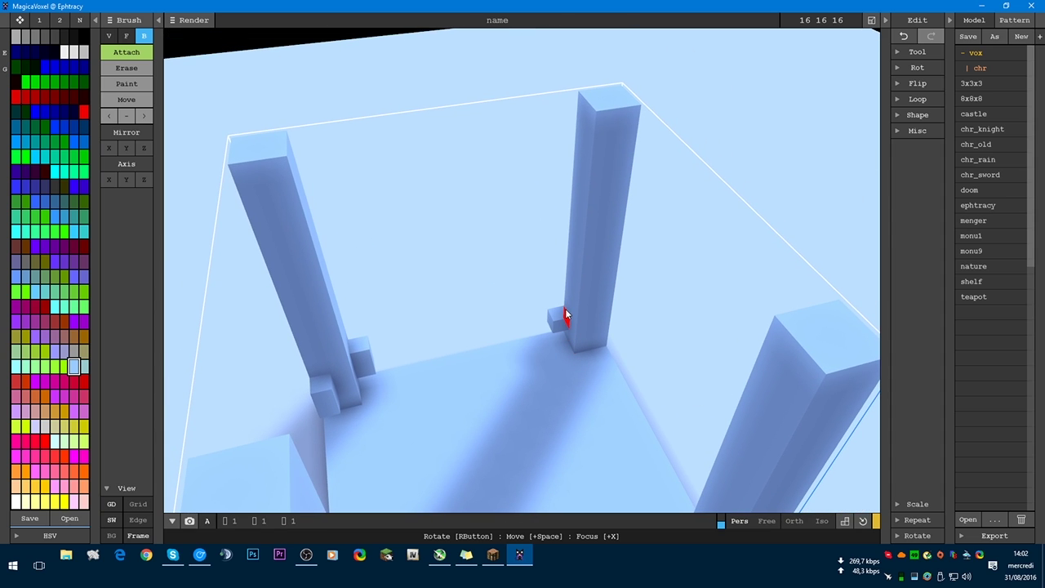
pyautogui.click(565, 318)
pyautogui.click(599, 331)
pyautogui.moveTo(599, 325); pyautogui.dragTo(565, 360, button='right')
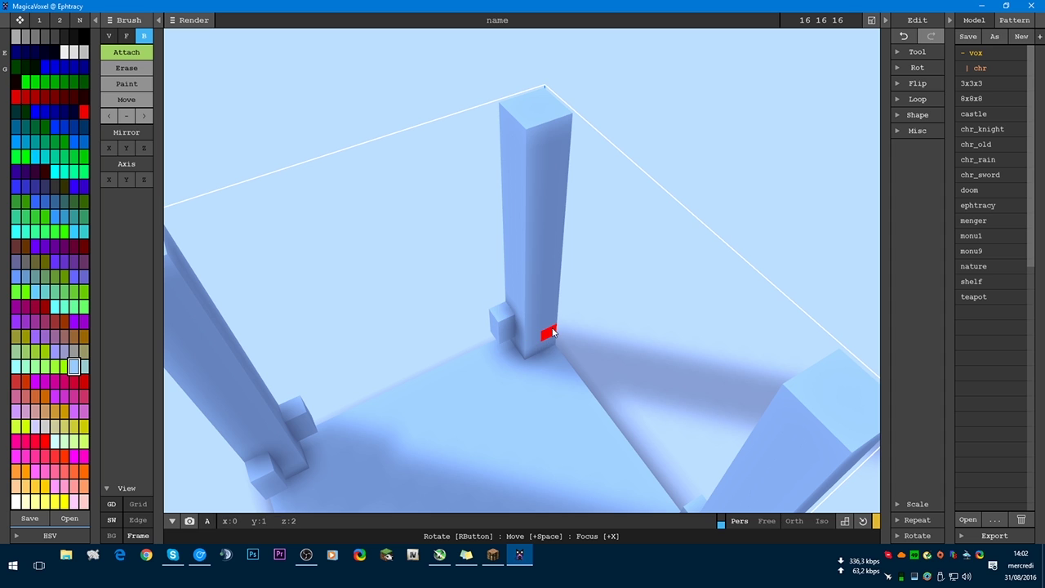
pyautogui.click(548, 329)
# - Extend the single voxels near the pillar bases in Face mode to form rails between the pillars on two sides
pyautogui.moveTo(498, 405)
pyautogui.mouseDown(button='right')
pyautogui.moveTo(468, 413)
pyautogui.moveTo(539, 303)
pyautogui.moveTo(526, 326)
pyautogui.moveTo(544, 338)
pyautogui.moveTo(532, 315)
pyautogui.moveTo(577, 355)
pyautogui.moveTo(555, 343)
pyautogui.mouseUp(button='right')
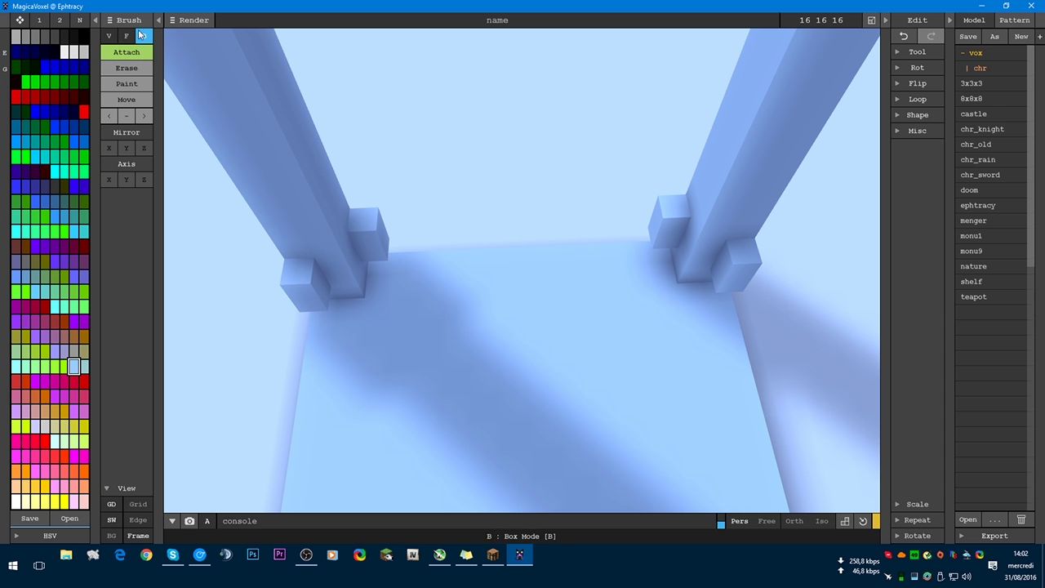
pyautogui.click(126, 36)
pyautogui.moveTo(382, 257)
pyautogui.mouseDown(button='right')
pyautogui.moveTo(486, 335)
pyautogui.moveTo(371, 256)
pyautogui.mouseUp(button='right')
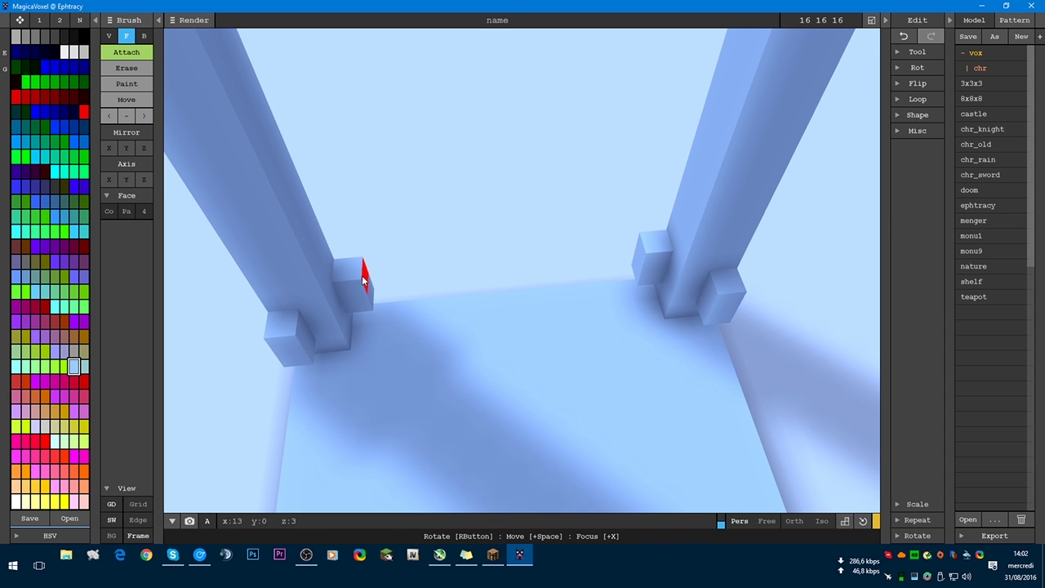
pyautogui.moveTo(362, 275); pyautogui.dragTo(635, 262)
pyautogui.moveTo(526, 358); pyautogui.dragTo(310, 315, button='right')
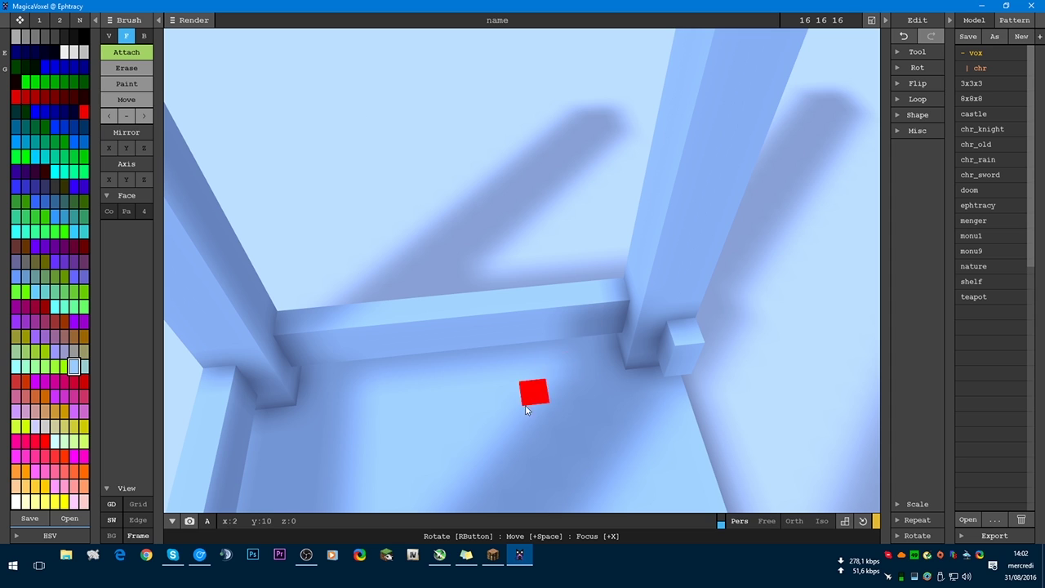
# - Extend the remaining single voxels into rails to close the frame between the pillars on the other two sides
pyautogui.moveTo(532, 411); pyautogui.dragTo(630, 430, button='right')
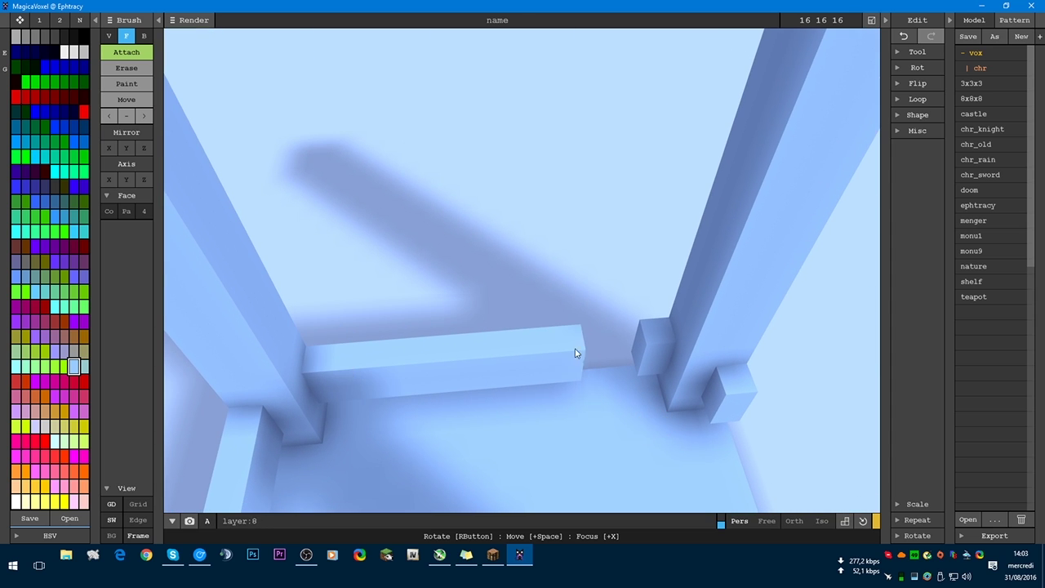
pyautogui.moveTo(625, 350); pyautogui.dragTo(515, 371, button='right')
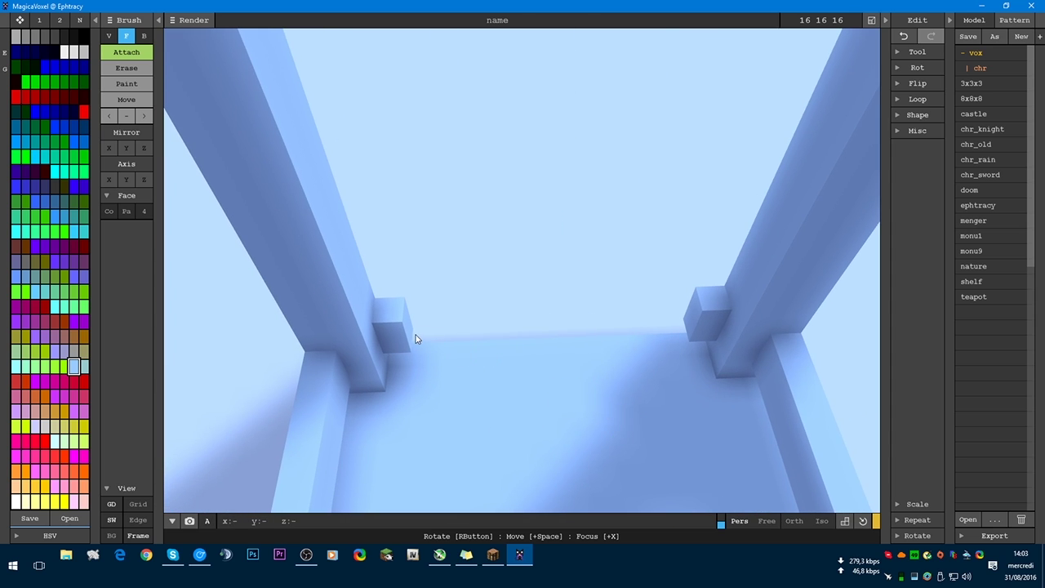
pyautogui.moveTo(406, 325); pyautogui.dragTo(696, 322)
pyautogui.moveTo(514, 380); pyautogui.dragTo(541, 338, button='right')
pyautogui.scroll(-3, 561, 346)
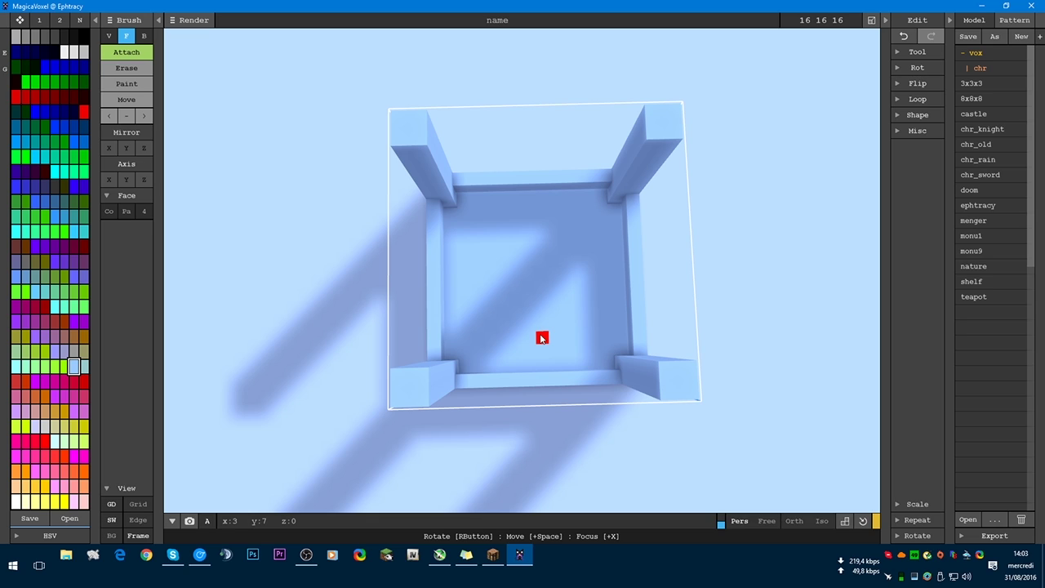
pyautogui.hotkey('alt', 'Tab')
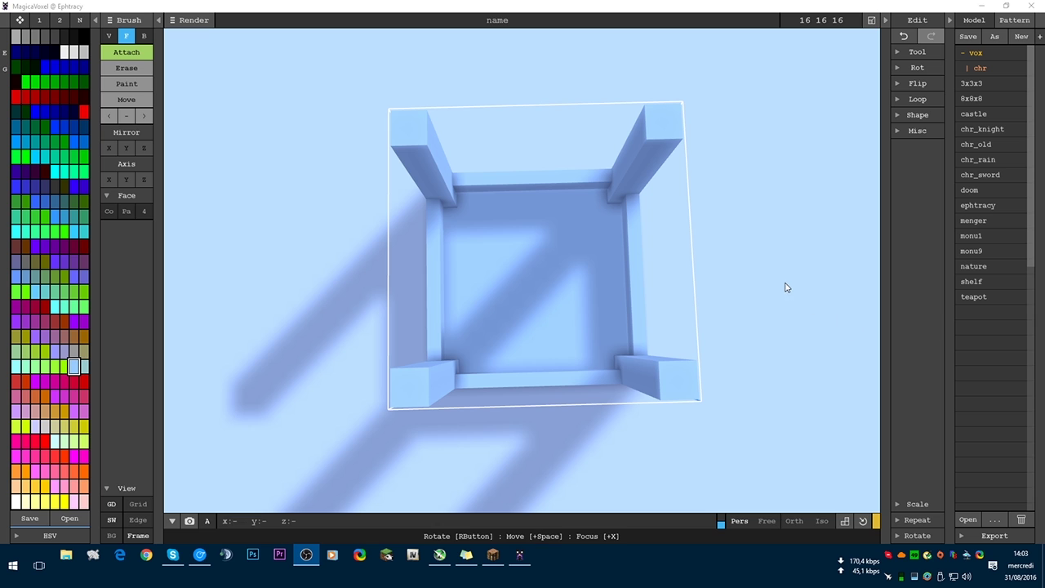
pyautogui.click(676, 300)
pyautogui.moveTo(629, 299); pyautogui.dragTo(604, 413, button='right')
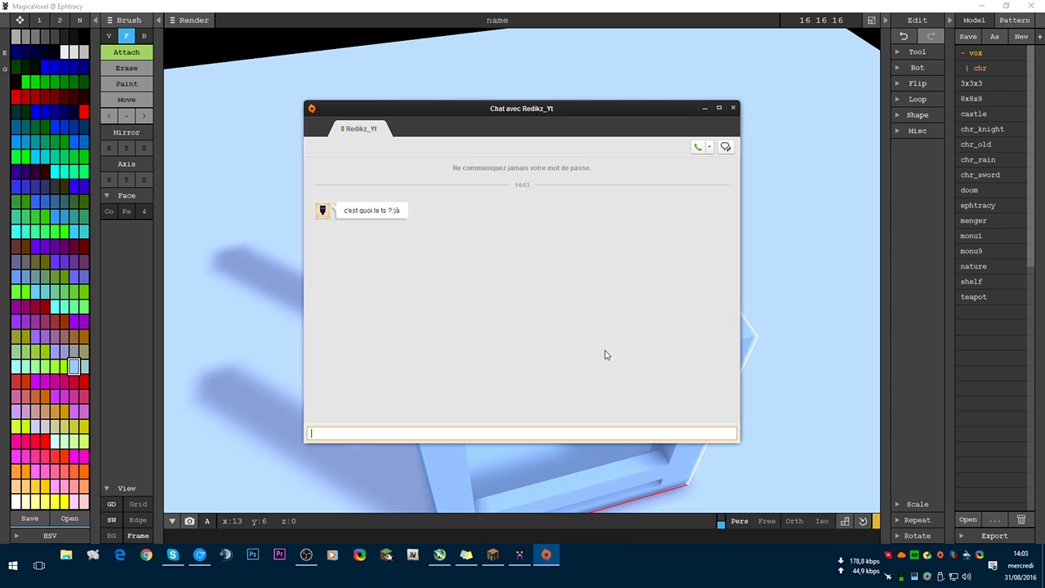
pyautogui.click(707, 107)
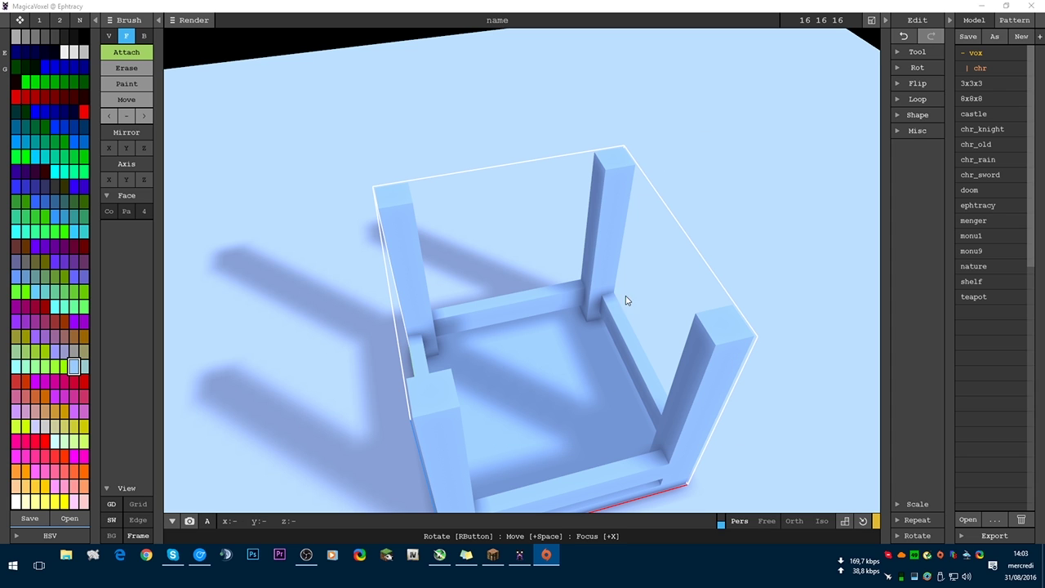
# - Flip the whole model along the Z axis so the slab sits on top of the four pillars
pyautogui.moveTo(586, 320); pyautogui.dragTo(526, 339, button='right')
pyautogui.scroll(3, 563, 288)
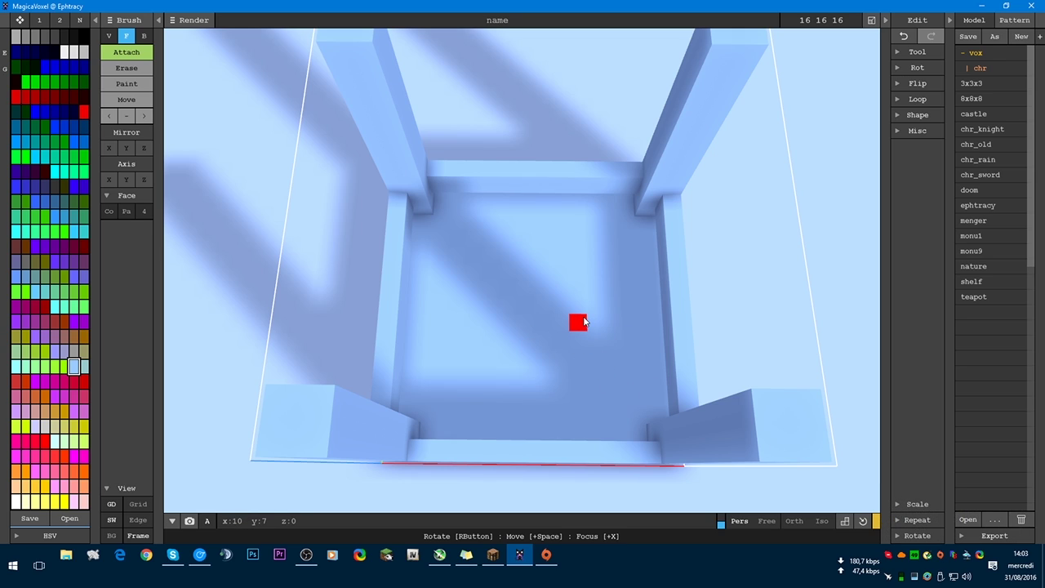
pyautogui.moveTo(533, 299); pyautogui.dragTo(567, 359, button='right')
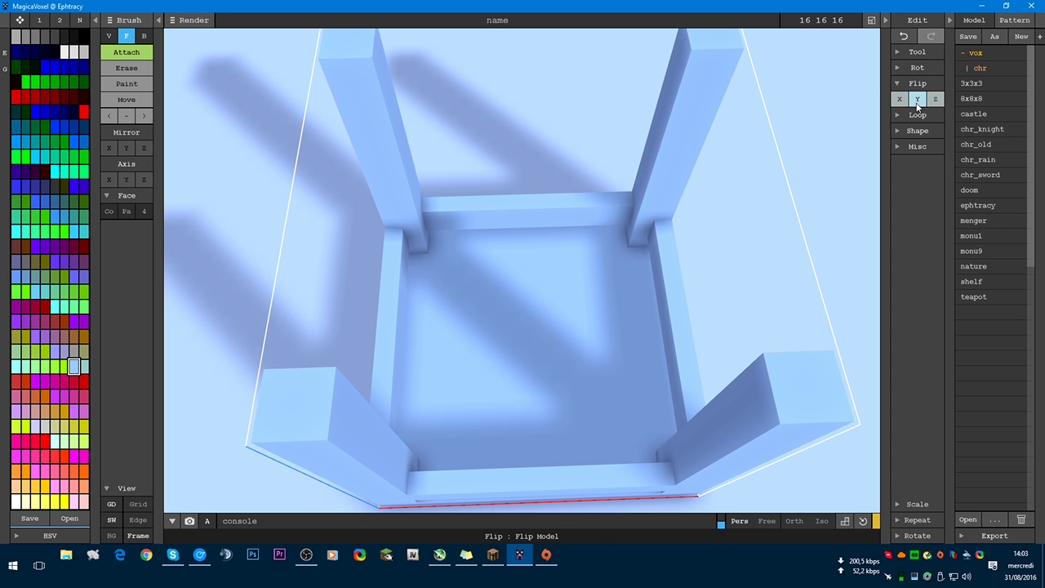
pyautogui.click(934, 99)
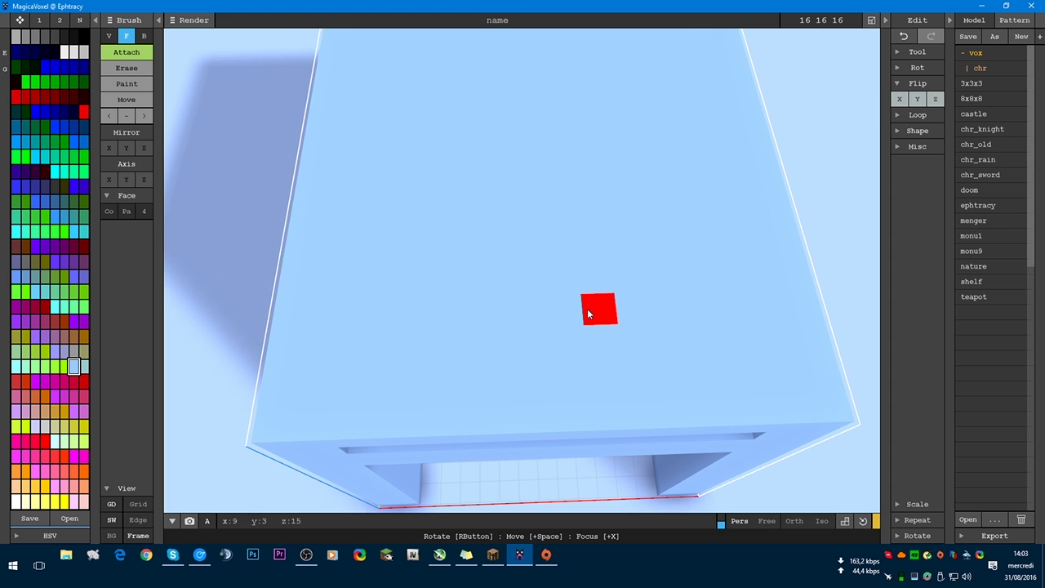
pyautogui.scroll(-3, 588, 310)
pyautogui.moveTo(525, 362); pyautogui.dragTo(807, 403, button='right')
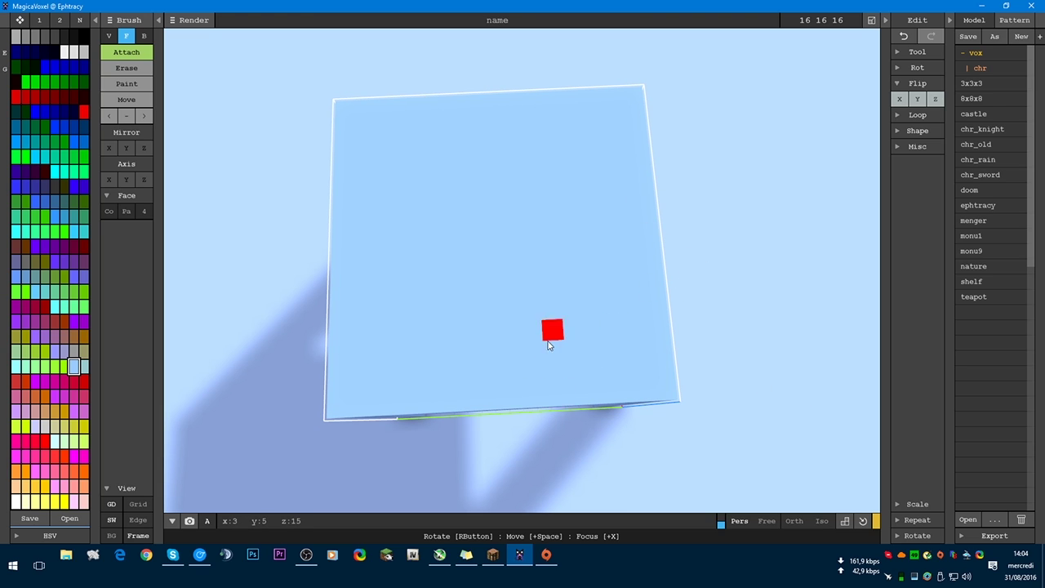
# - Paint the slab's entire upper face light peach in Face mode
pyautogui.moveTo(549, 343)
pyautogui.mouseDown(button='right')
pyautogui.moveTo(537, 359)
pyautogui.moveTo(547, 365)
pyautogui.mouseUp(button='right')
pyautogui.scroll(-3, 542, 360)
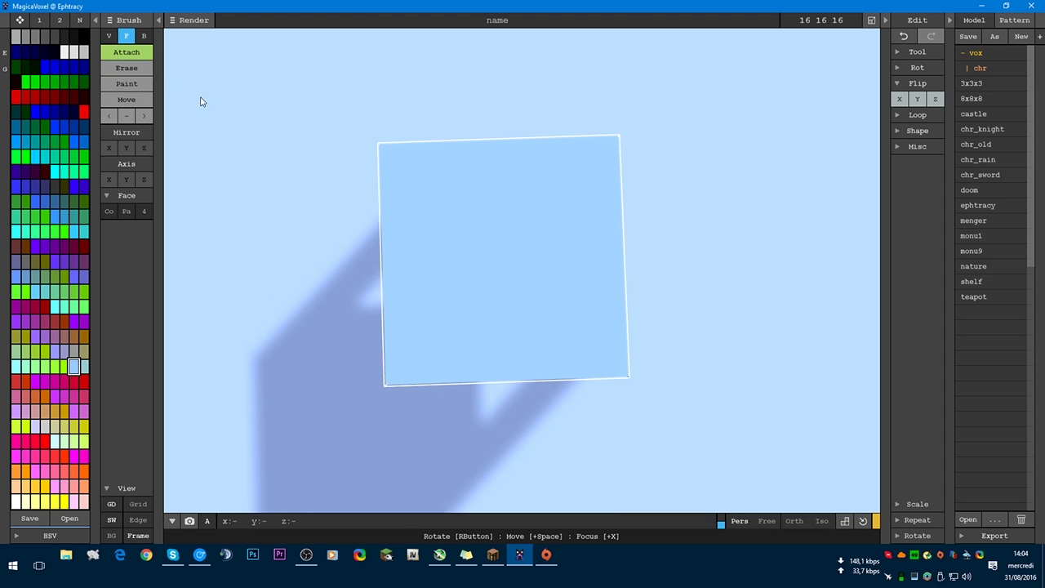
pyautogui.click(127, 83)
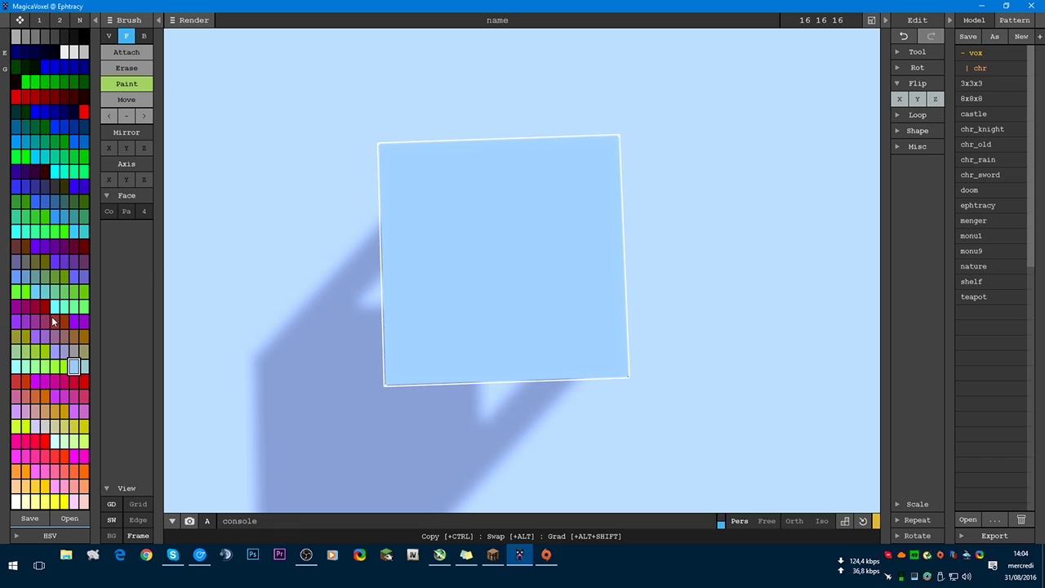
pyautogui.click(16, 486)
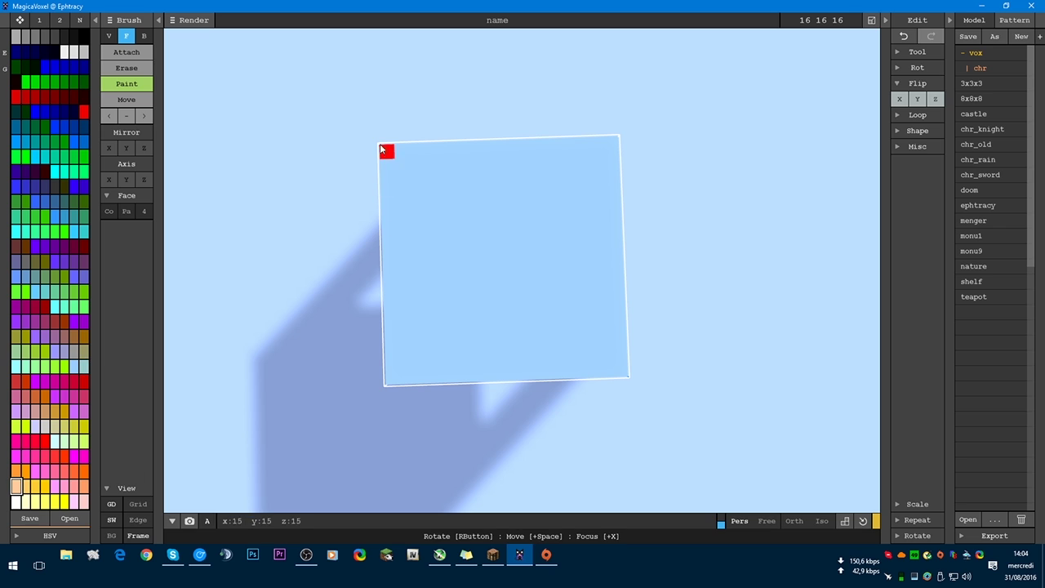
pyautogui.click(387, 150)
pyautogui.moveTo(588, 340)
pyautogui.mouseDown(button='right')
pyautogui.moveTo(675, 358)
pyautogui.moveTo(623, 298)
pyautogui.moveTo(509, 291)
pyautogui.moveTo(615, 315)
pyautogui.moveTo(707, 368)
pyautogui.moveTo(693, 380)
pyautogui.mouseUp(button='right')
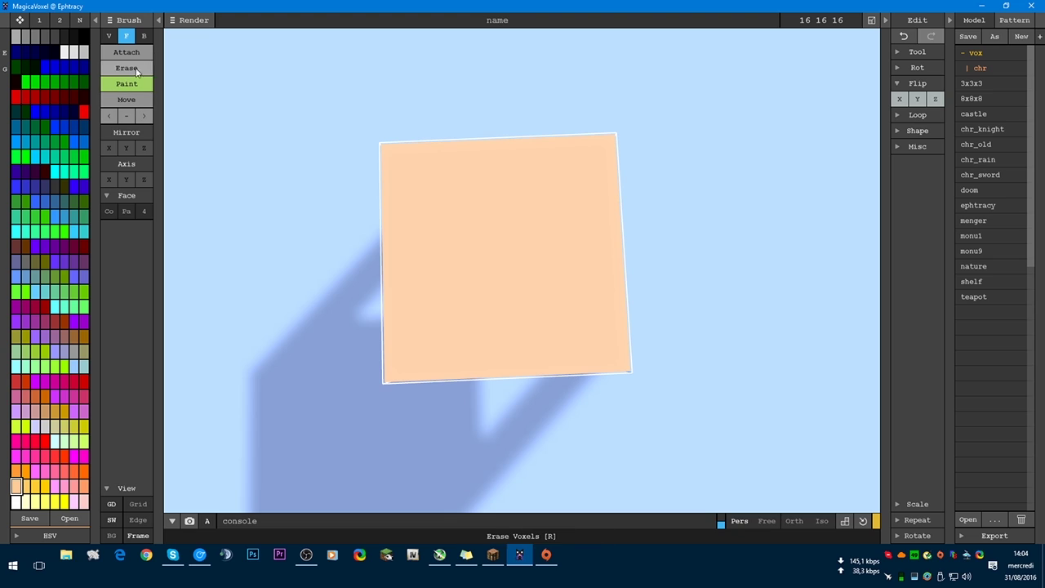
# - Set painting to Box mode and choose pure blue as the colour
pyautogui.click(143, 36)
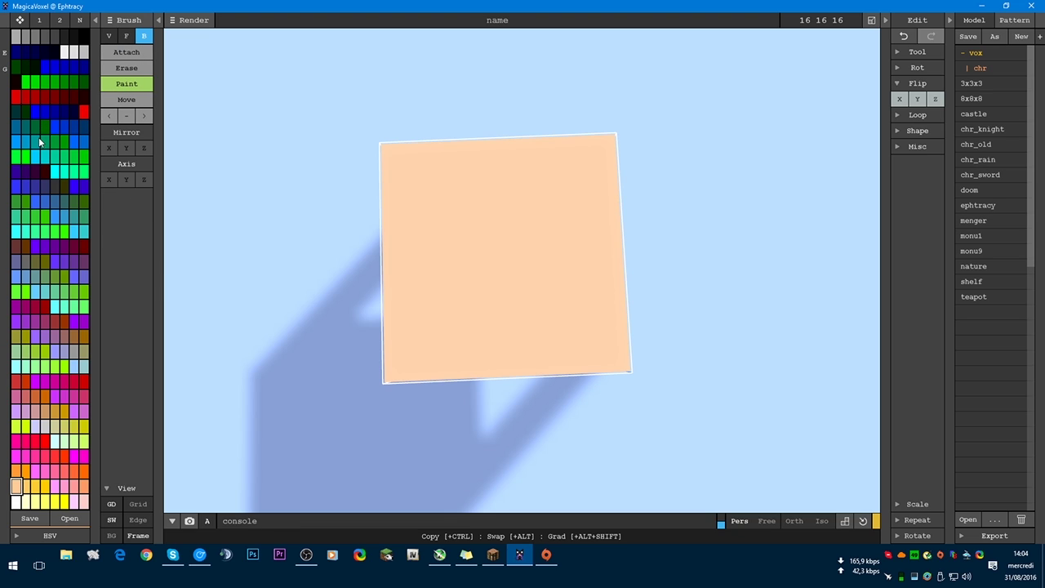
pyautogui.click(34, 111)
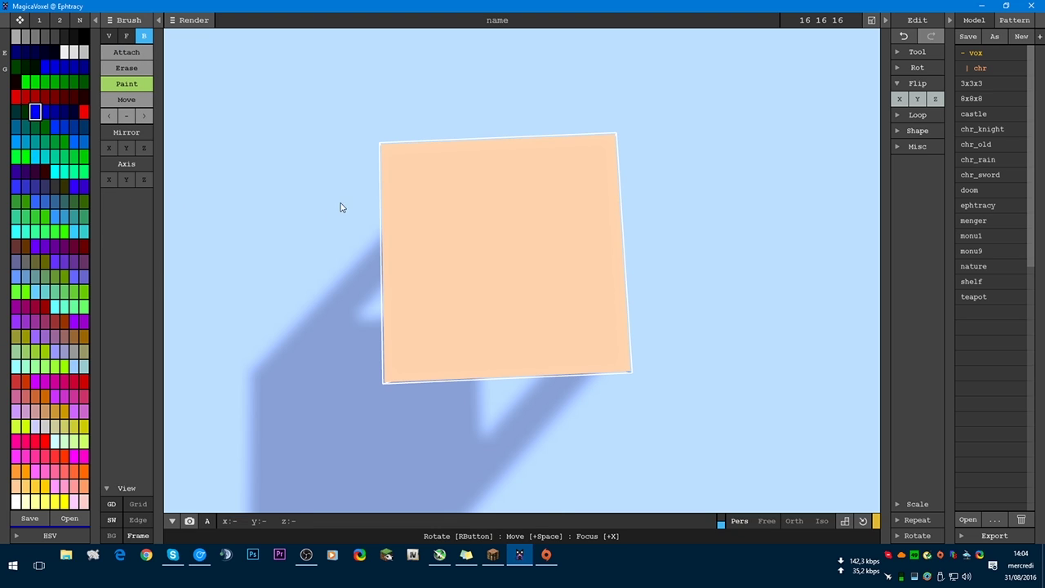
pyautogui.click(403, 165)
pyautogui.moveTo(405, 193); pyautogui.dragTo(404, 173)
pyautogui.click(419, 193)
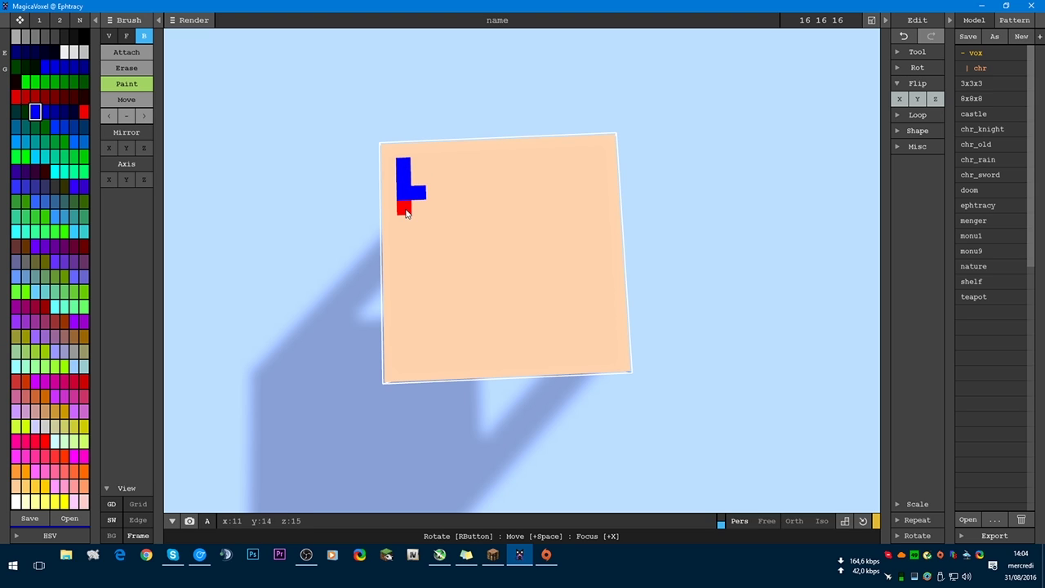
pyautogui.hotkey('ctrl', 'z')
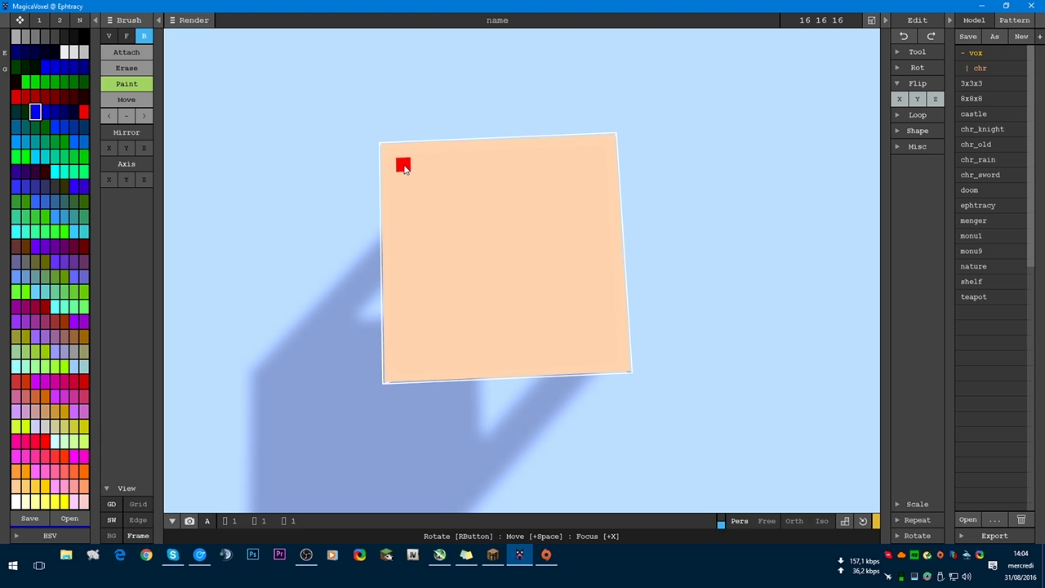
# - Paint a blue letter E, three voxels wide and five high, near the slab's upper-left corner
pyautogui.moveTo(406, 188)
pyautogui.mouseDown()
pyautogui.moveTo(406, 207)
pyautogui.moveTo(437, 221)
pyautogui.mouseUp()
pyautogui.click(407, 214)
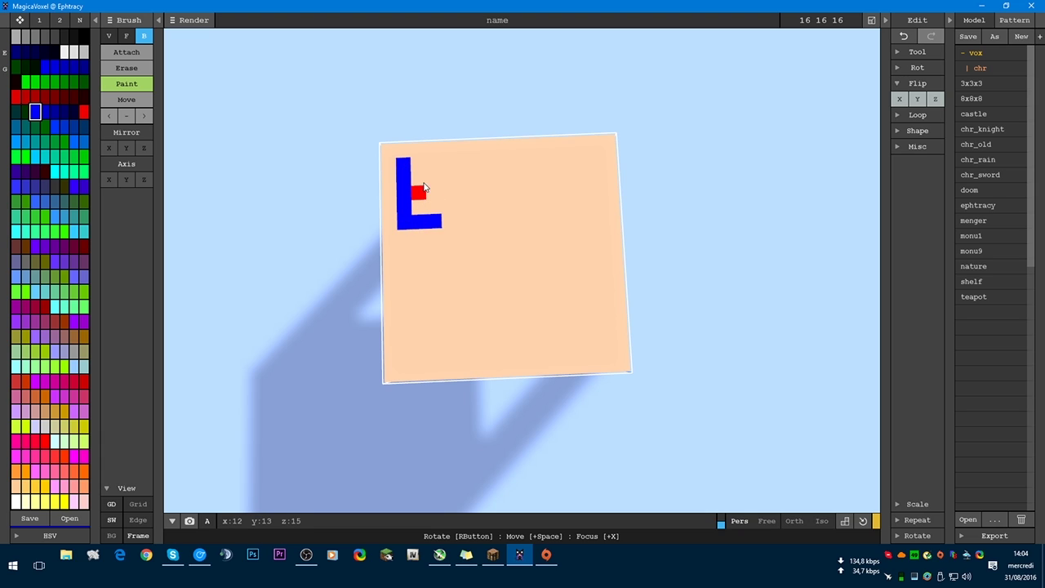
pyautogui.click(418, 191)
pyautogui.click(418, 165)
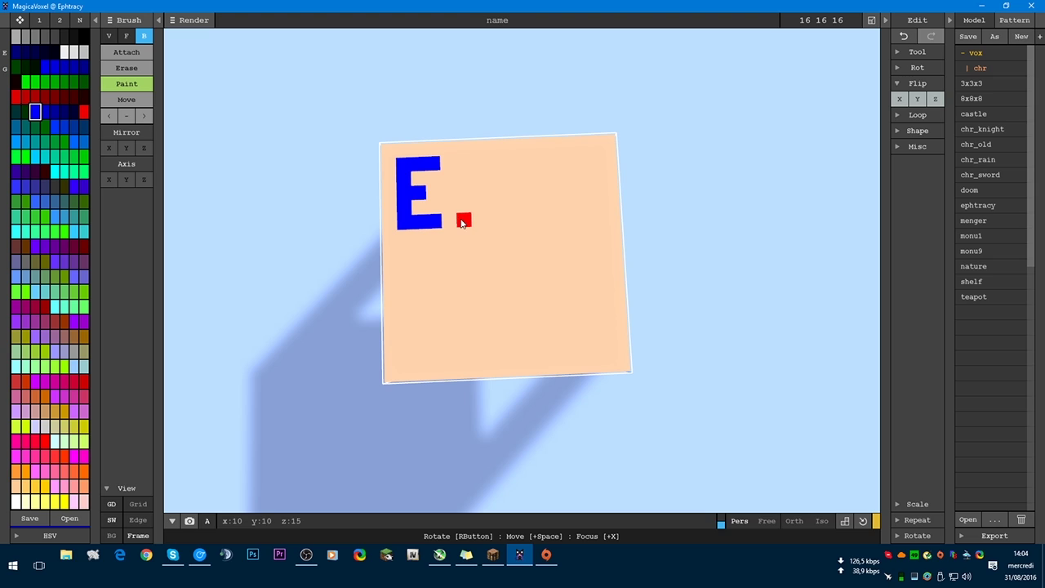
# - Paint a blue P and a second E beside the first letter, leaving one-voxel gaps between them
pyautogui.moveTo(464, 222)
pyautogui.mouseDown()
pyautogui.moveTo(464, 190)
pyautogui.moveTo(478, 163)
pyautogui.moveTo(495, 164)
pyautogui.moveTo(499, 181)
pyautogui.moveTo(482, 194)
pyautogui.mouseUp()
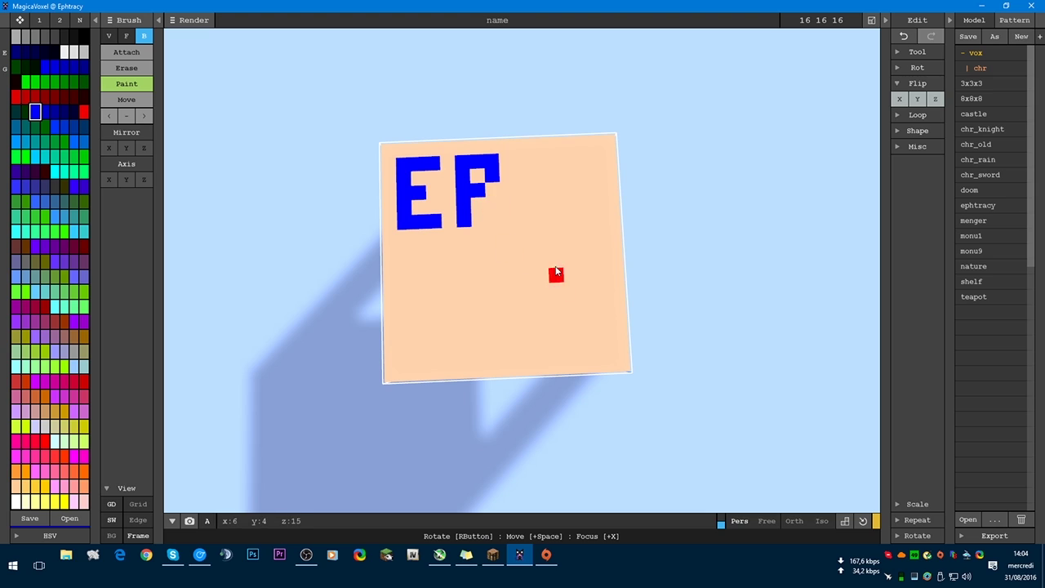
pyautogui.click(494, 190)
pyautogui.moveTo(523, 221)
pyautogui.mouseDown()
pyautogui.moveTo(521, 170)
pyautogui.moveTo(542, 162)
pyautogui.moveTo(542, 221)
pyautogui.moveTo(552, 219)
pyautogui.mouseUp()
# - Paint a final blue E against the slab's right edge to complete the word EPEE
pyautogui.click(581, 216)
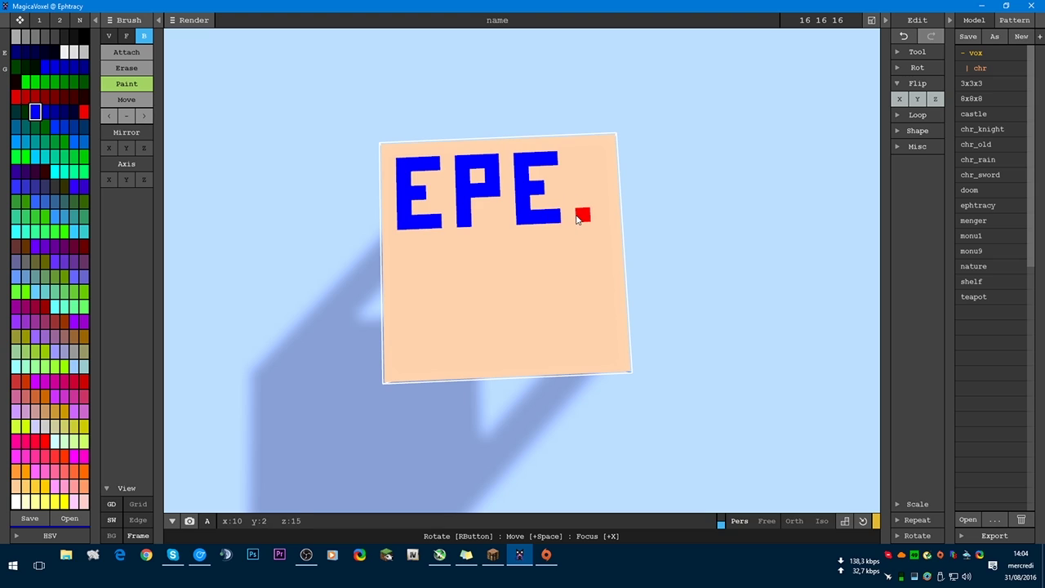
pyautogui.moveTo(583, 182); pyautogui.dragTo(579, 156)
pyautogui.moveTo(578, 201)
pyautogui.mouseDown()
pyautogui.moveTo(576, 159)
pyautogui.moveTo(613, 163)
pyautogui.mouseUp()
pyautogui.click(601, 188)
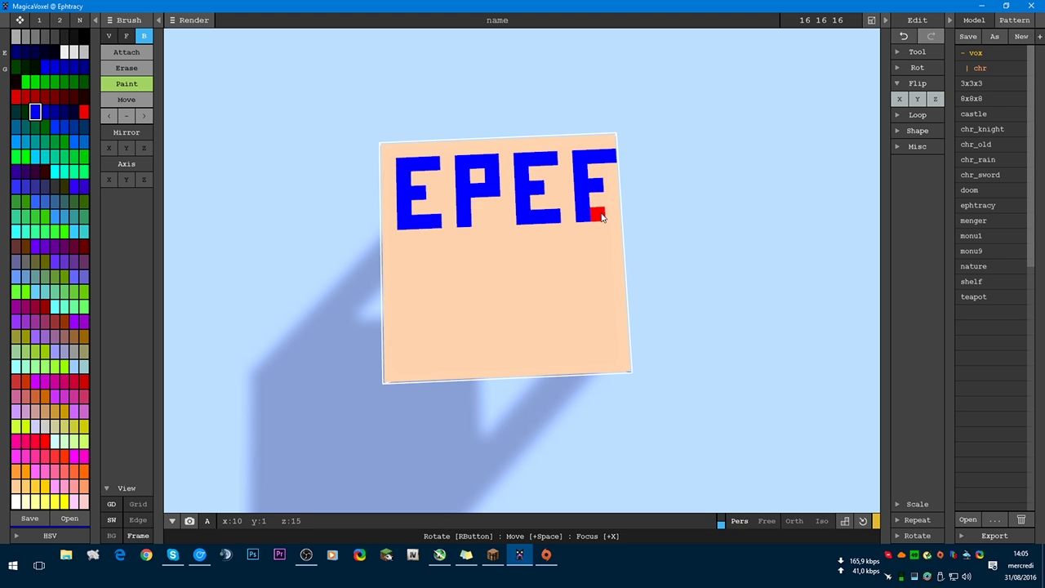
pyautogui.moveTo(600, 215); pyautogui.dragTo(616, 218)
pyautogui.scroll(2, 497, 276)
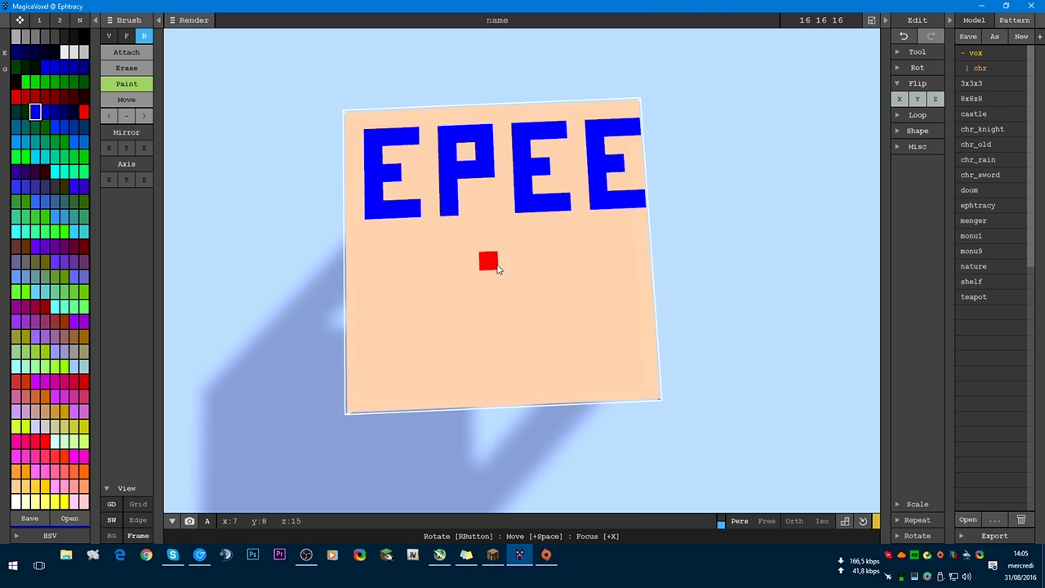
# - Paint the blue letters F and O in a second row beneath the word EPEE
pyautogui.moveTo(506, 257); pyautogui.dragTo(504, 262, button='right')
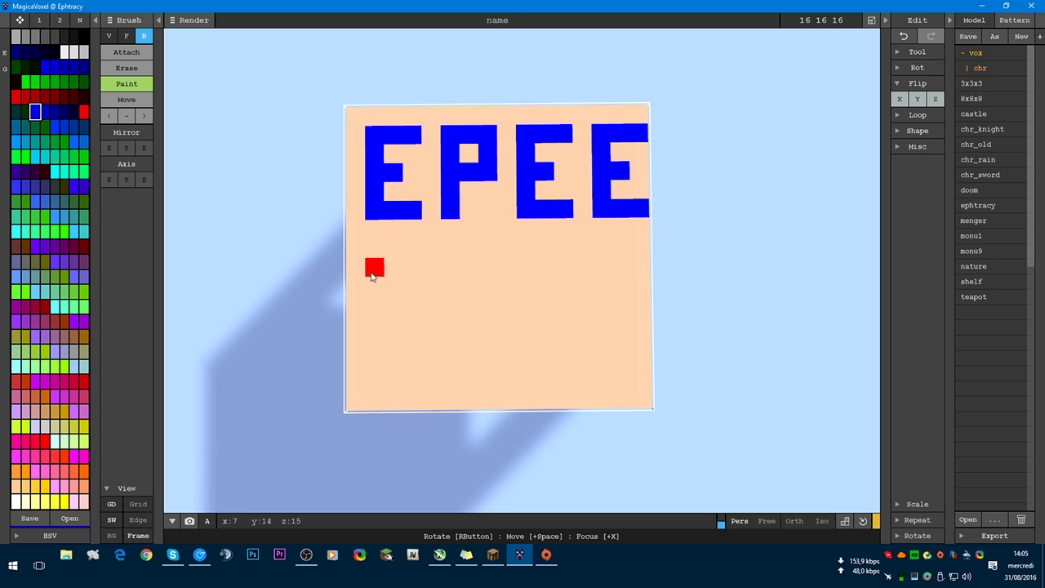
pyautogui.moveTo(377, 254)
pyautogui.mouseDown()
pyautogui.moveTo(415, 251)
pyautogui.moveTo(376, 269)
pyautogui.moveTo(384, 334)
pyautogui.mouseUp()
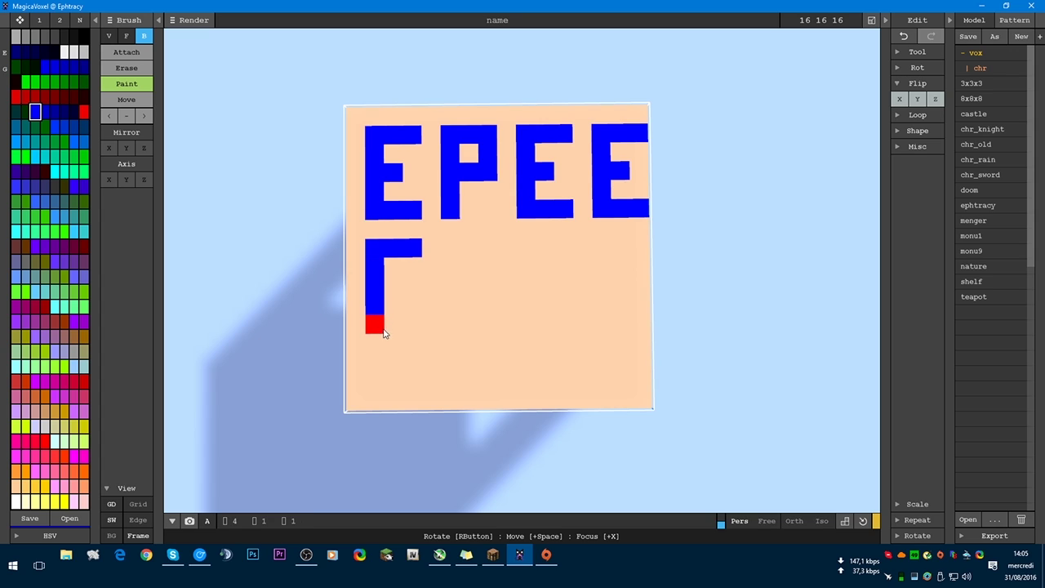
pyautogui.click(392, 286)
pyautogui.moveTo(452, 246)
pyautogui.mouseDown()
pyautogui.moveTo(452, 319)
pyautogui.moveTo(482, 330)
pyautogui.moveTo(458, 327)
pyautogui.moveTo(492, 327)
pyautogui.moveTo(492, 250)
pyautogui.moveTo(474, 254)
pyautogui.moveTo(528, 321)
pyautogui.mouseUp()
# - Paint the blue letters R and T in the second row to complete the word FORT
pyautogui.click(544, 283)
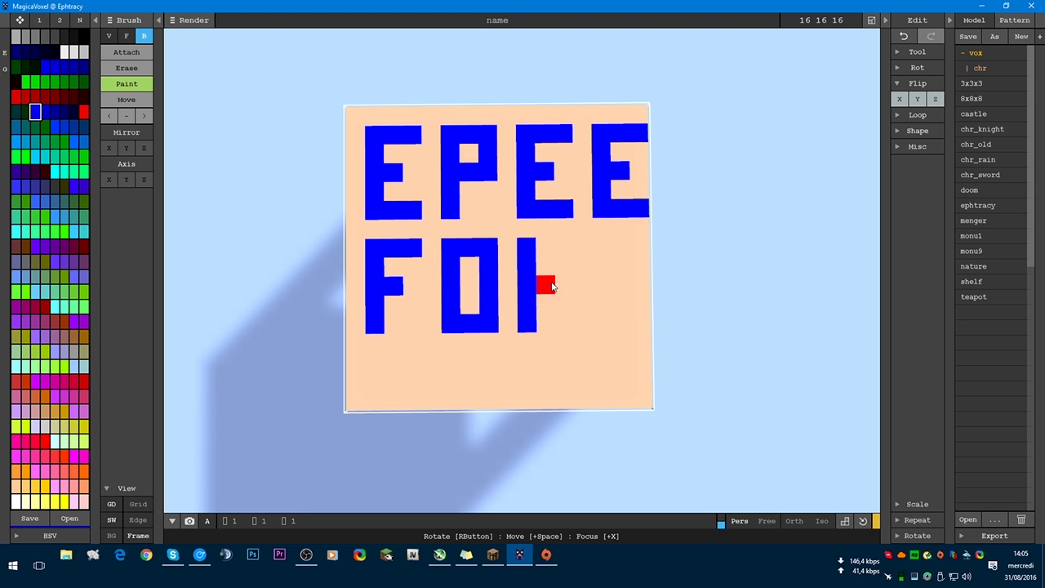
pyautogui.moveTo(569, 267); pyautogui.dragTo(547, 243)
pyautogui.moveTo(564, 303); pyautogui.dragTo(564, 319)
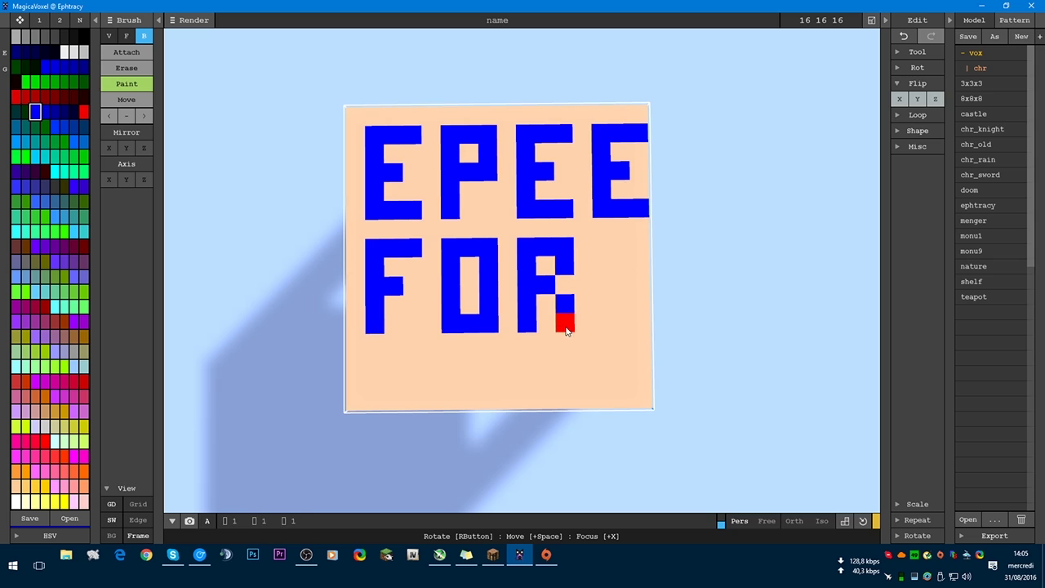
pyautogui.moveTo(619, 262); pyautogui.dragTo(625, 324)
pyautogui.click(602, 245)
pyautogui.moveTo(620, 247); pyautogui.dragTo(641, 247)
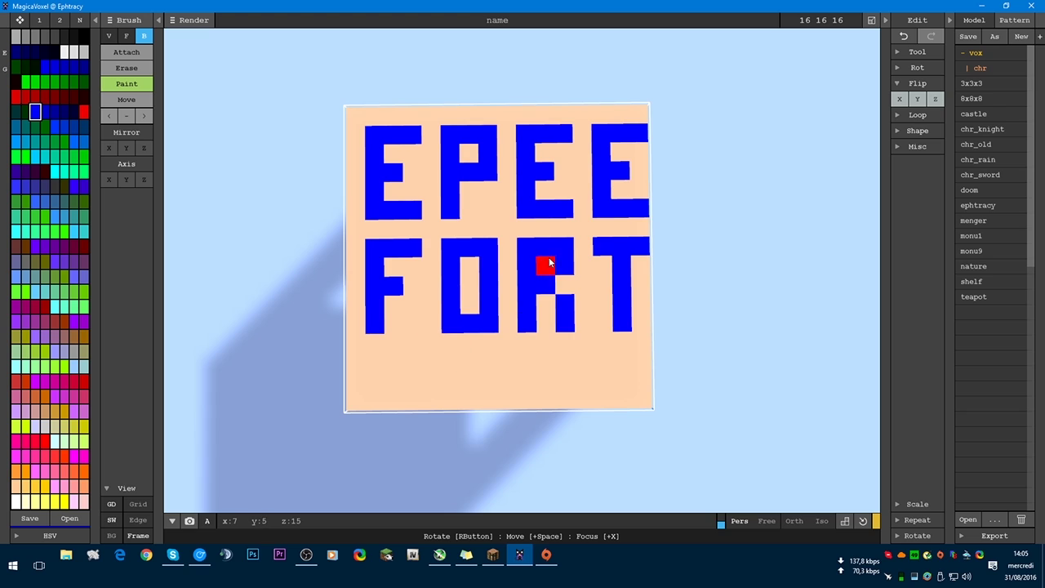
# - Undo all the blue lettering on the slab, redoing one change to bring back the plain peach surface
pyautogui.scroll(-1, 571, 294)
pyautogui.scroll(2, 584, 320)
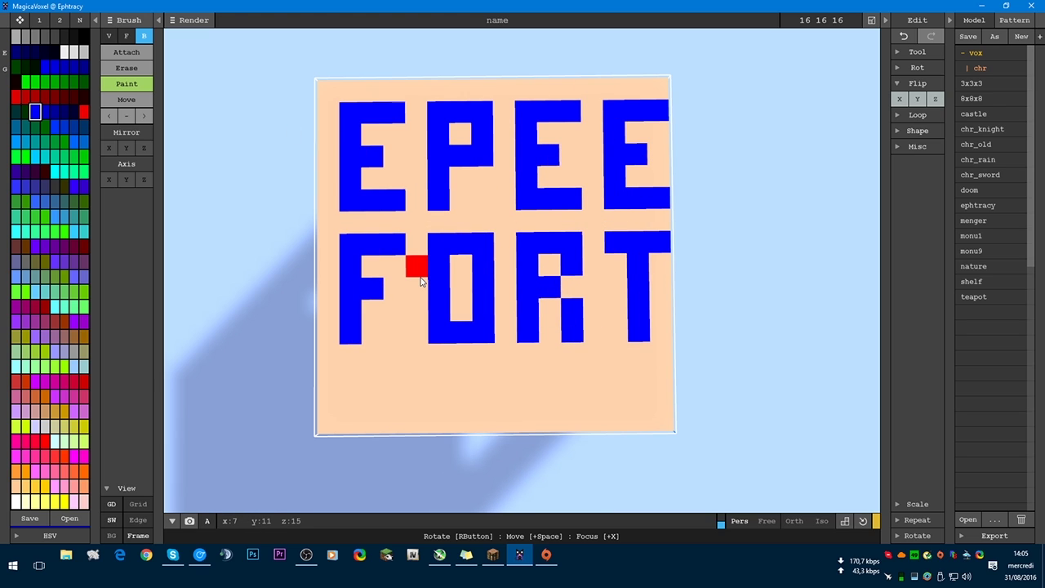
pyautogui.hotkey('ctrl', 'z')
pyautogui.hotkey('ctrl', 'z')
pyautogui.hotkey('ctrl', 'z')
pyautogui.hotkey('ctrl', 'z')
pyautogui.hotkey('ctrl', 'z')
pyautogui.hotkey('ctrl', 'z')
pyautogui.hotkey('ctrl', 'z')
pyautogui.hotkey('ctrl', 'z')
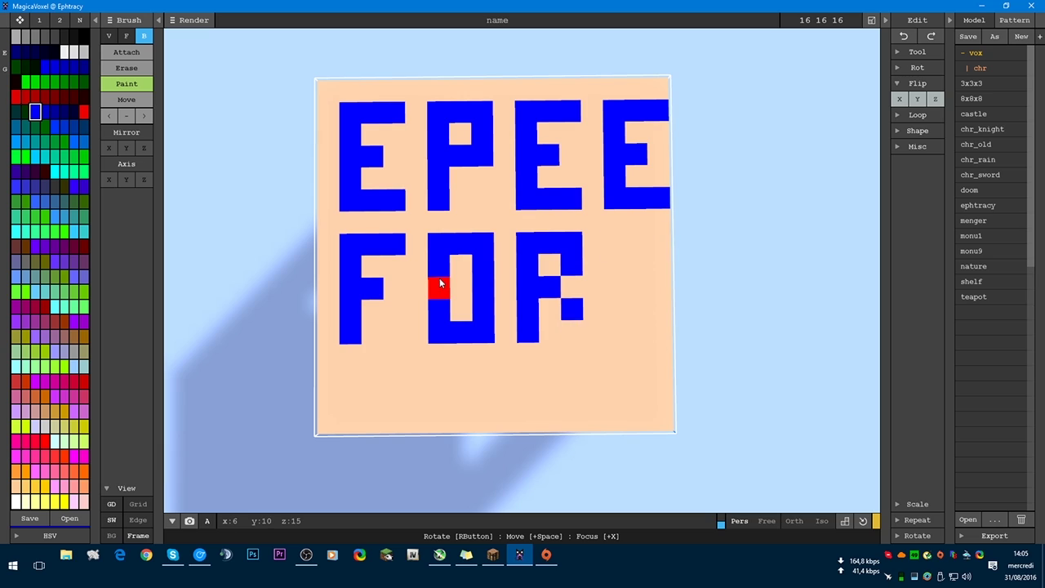
pyautogui.hotkey('ctrl', 'z')
pyautogui.hotkey('ctrl', 'z')
pyautogui.hotkey('ctrl', 'z')
pyautogui.hotkey('ctrl', 'z')
pyautogui.hotkey('ctrl', 'z')
pyautogui.hotkey('ctrl', 'z')
pyautogui.hotkey('ctrl', 'z')
pyautogui.hotkey('ctrl', 'z')
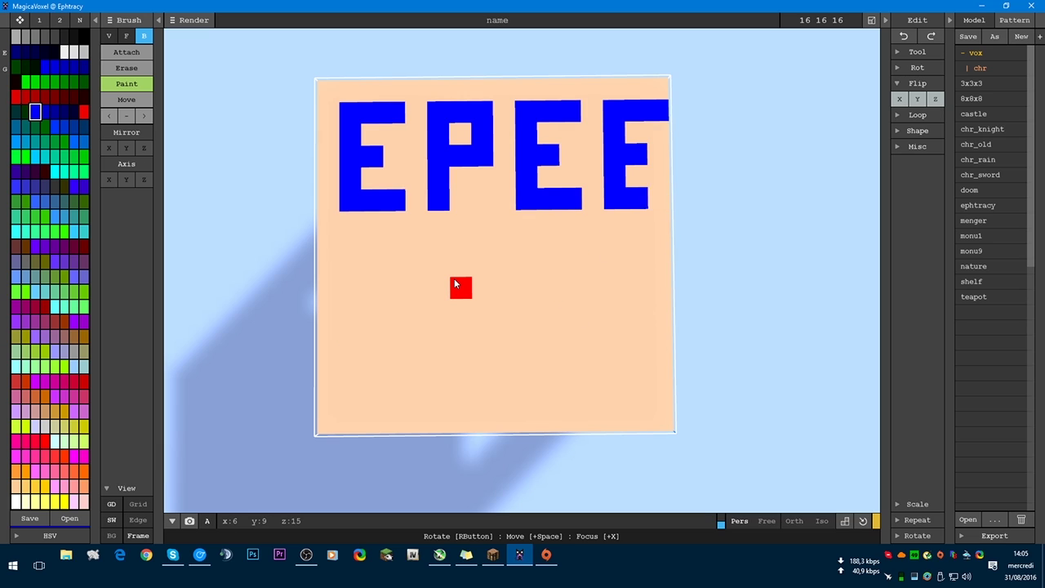
pyautogui.hotkey('ctrl', 'z')
pyautogui.hotkey('ctrl', 'z')
pyautogui.hotkey('ctrl', 'z')
pyautogui.hotkey('ctrl', 'z')
pyautogui.hotkey('ctrl', 'z')
pyautogui.hotkey('ctrl', 'z')
pyautogui.hotkey('ctrl', 'z')
pyautogui.hotkey('ctrl', 'z')
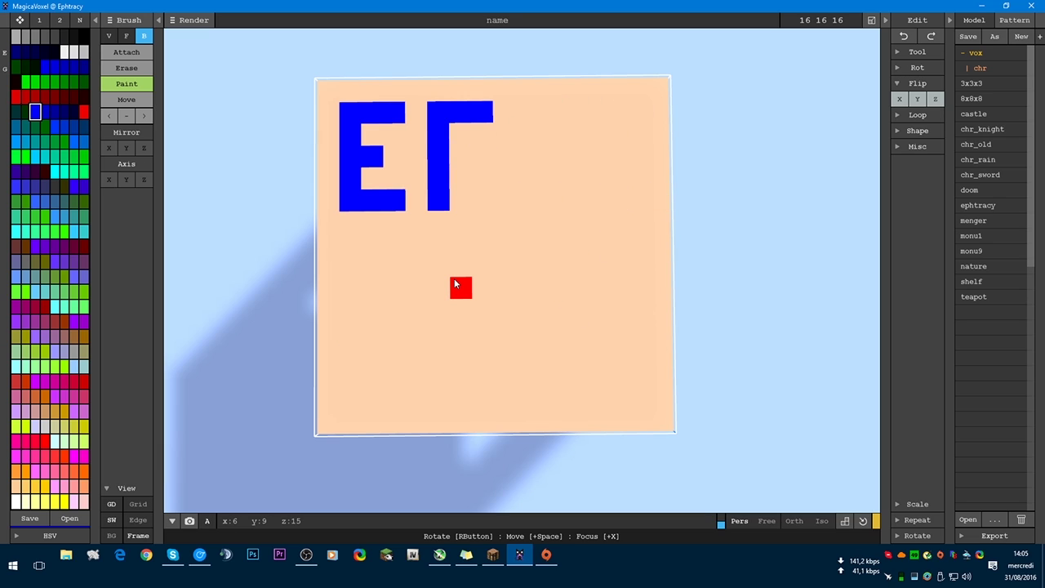
pyautogui.hotkey('ctrl', 'z')
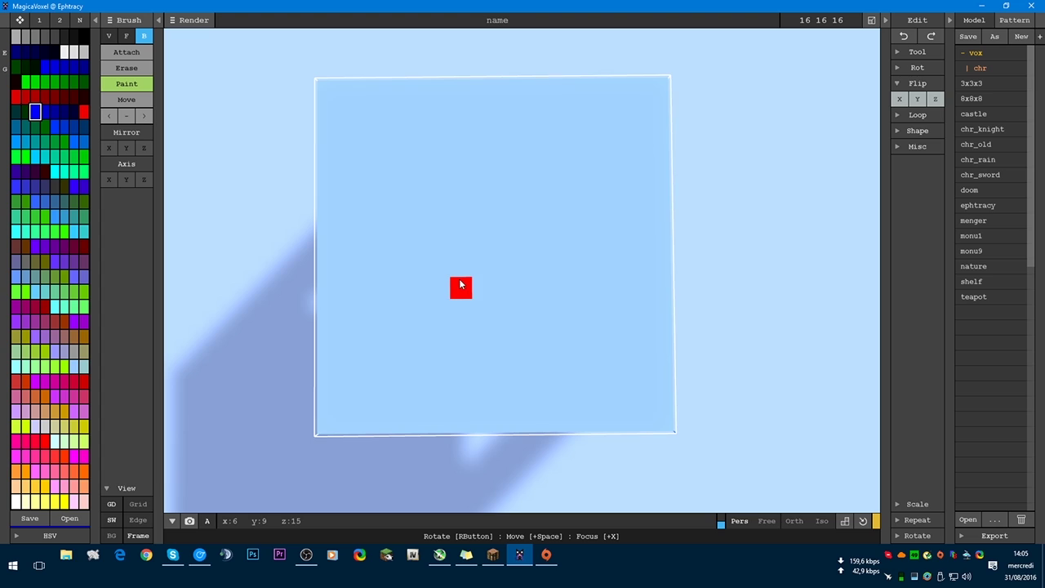
pyautogui.click(931, 36)
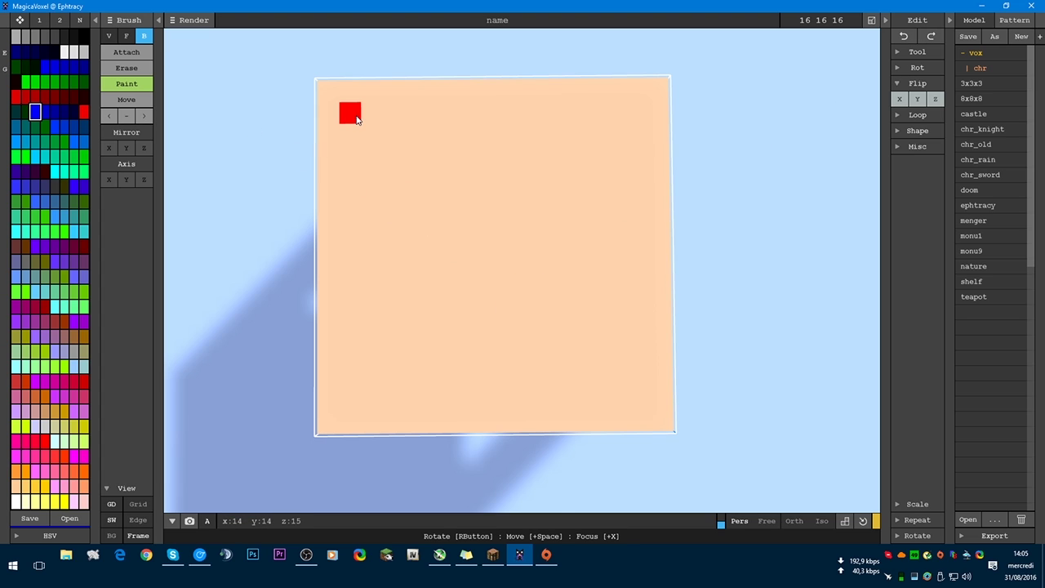
# - Paint a blue E and P side by side on the slab, each 14 voxels tall
pyautogui.moveTo(354, 117)
pyautogui.mouseDown()
pyautogui.moveTo(362, 378)
pyautogui.moveTo(353, 404)
pyautogui.moveTo(438, 407)
pyautogui.mouseUp()
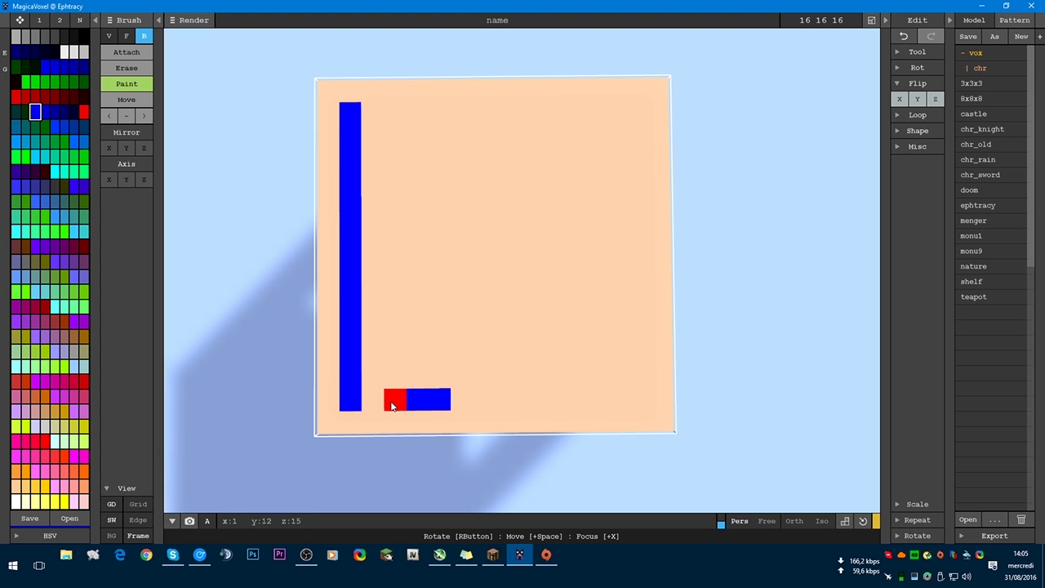
pyautogui.click(372, 401)
pyautogui.moveTo(381, 252); pyautogui.dragTo(418, 249)
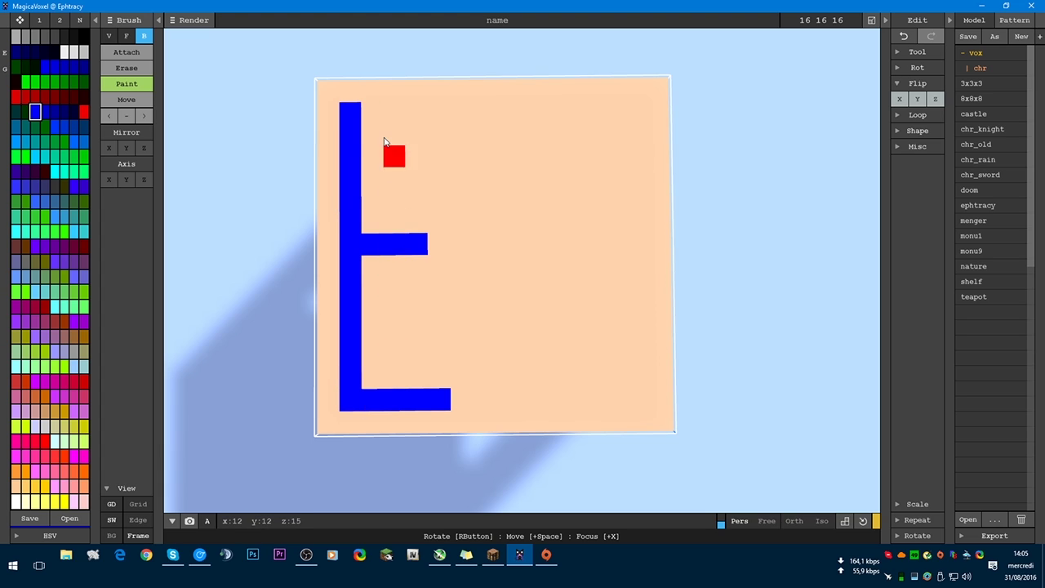
pyautogui.hotkey('ctrl', 'z')
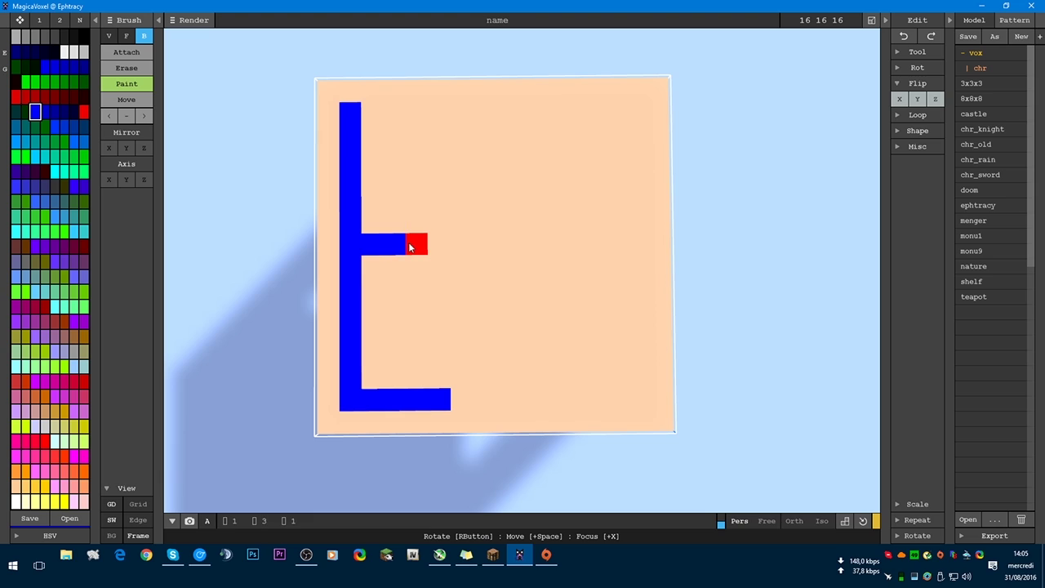
pyautogui.moveTo(372, 112); pyautogui.dragTo(439, 112)
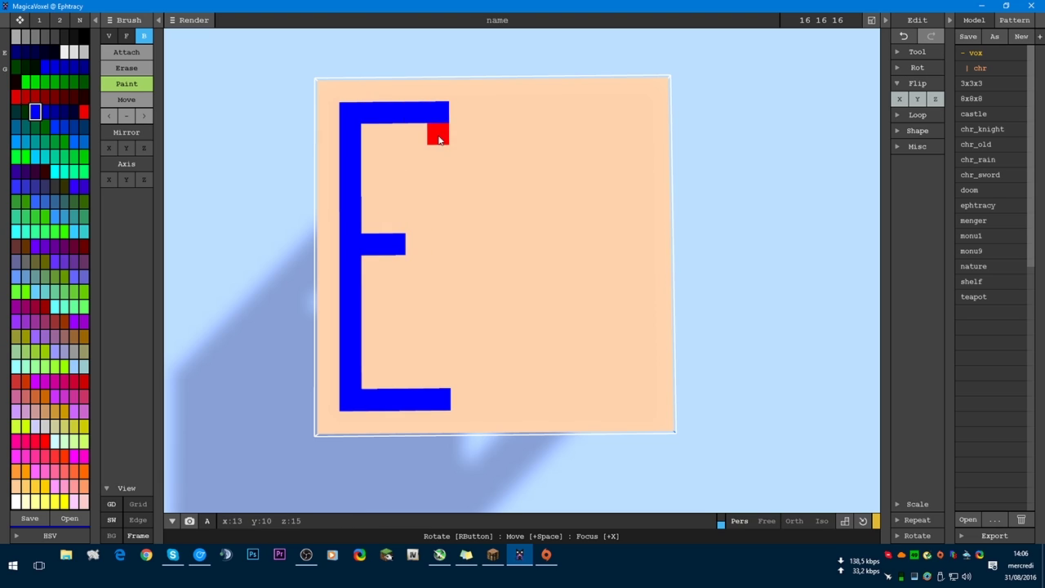
pyautogui.moveTo(525, 409)
pyautogui.mouseDown()
pyautogui.moveTo(523, 110)
pyautogui.moveTo(636, 112)
pyautogui.moveTo(640, 255)
pyautogui.moveTo(617, 237)
pyautogui.moveTo(550, 240)
pyautogui.mouseUp()
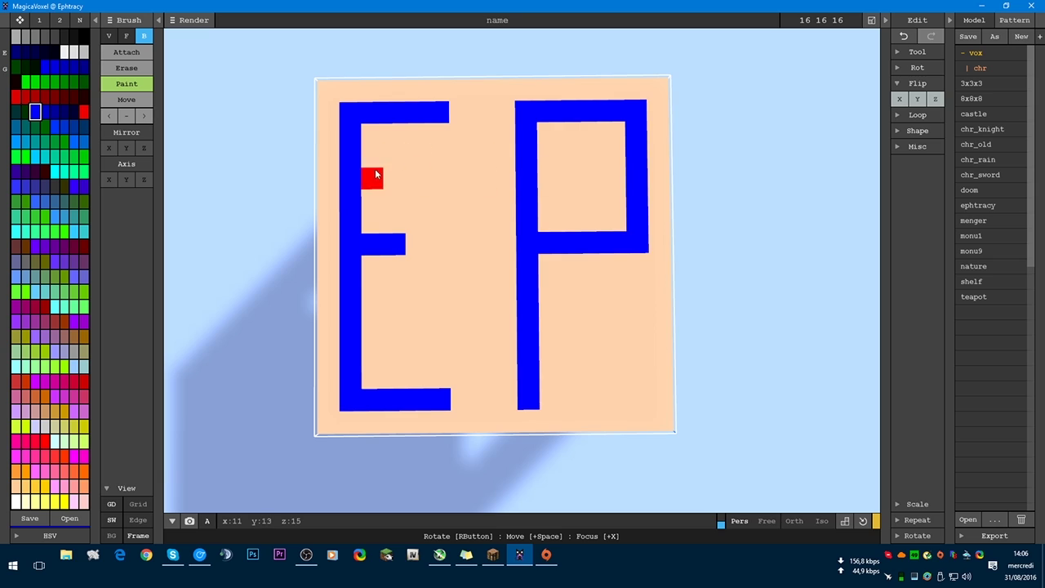
# - Paint small blue C shapes two voxels wide inside the E's openings, three voxels tall above and four below
pyautogui.moveTo(390, 158)
pyautogui.mouseDown()
pyautogui.moveTo(390, 213)
pyautogui.moveTo(408, 215)
pyautogui.mouseUp()
pyautogui.click(420, 207)
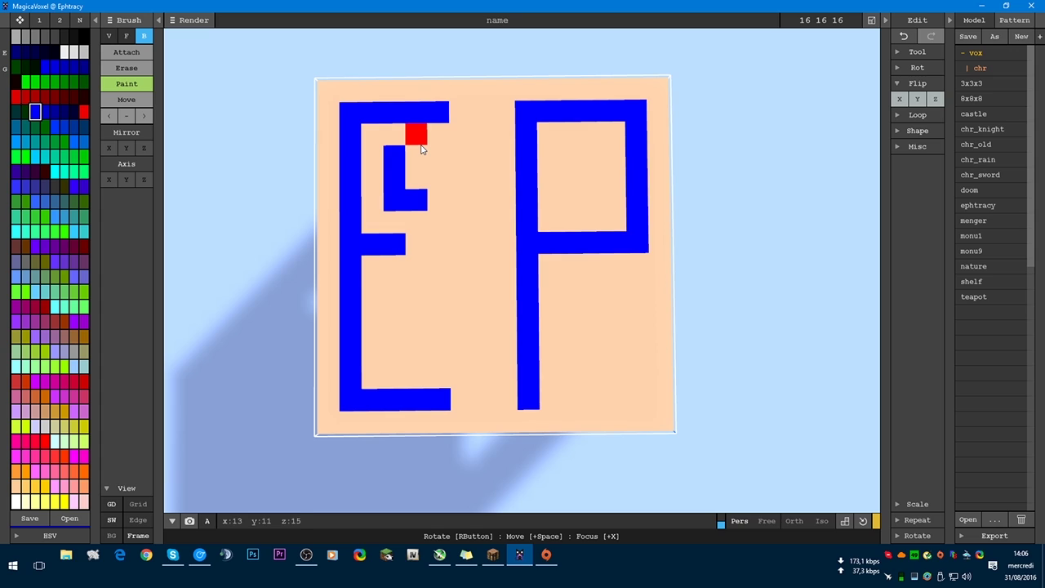
pyautogui.click(421, 147)
pyautogui.click(416, 149)
pyautogui.hotkey('ctrl', 'z')
pyautogui.hotkey('ctrl', 'z')
pyautogui.click(422, 158)
pyautogui.moveTo(397, 294)
pyautogui.mouseDown()
pyautogui.moveTo(417, 293)
pyautogui.moveTo(393, 340)
pyautogui.moveTo(395, 361)
pyautogui.moveTo(424, 364)
pyautogui.moveTo(395, 362)
pyautogui.mouseUp()
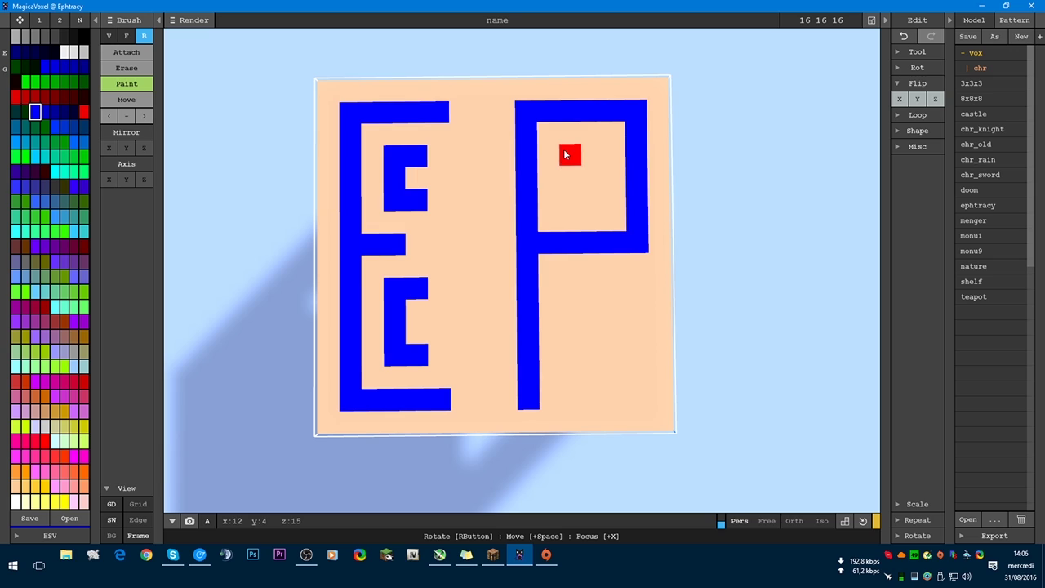
# - Paint a solid blue 2×3 block inside the P's loop and a hollow 3×6 rectangle beneath the loop
pyautogui.moveTo(565, 152)
pyautogui.mouseDown()
pyautogui.moveTo(569, 195)
pyautogui.moveTo(591, 154)
pyautogui.moveTo(591, 198)
pyautogui.mouseUp()
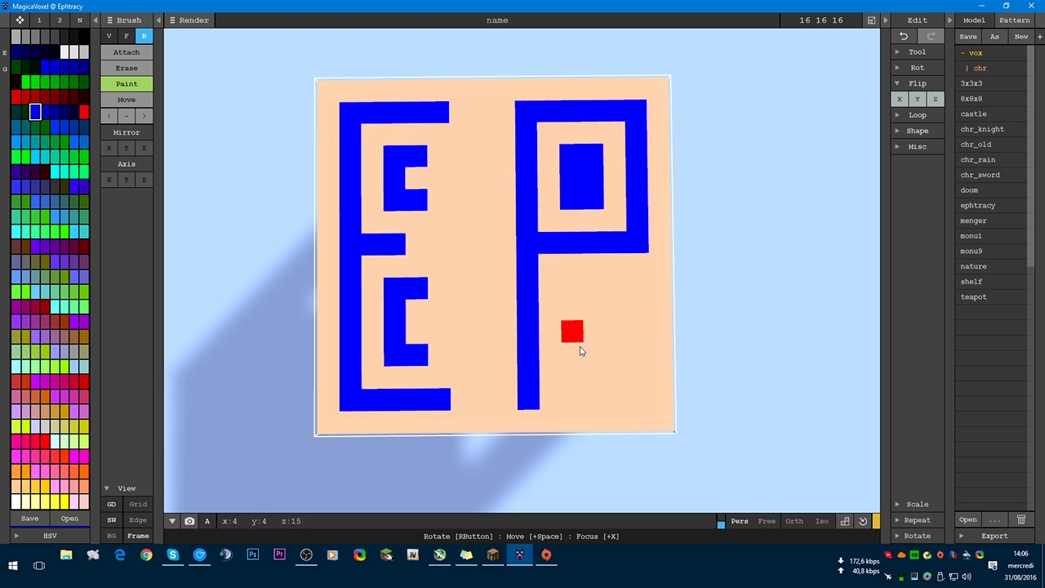
pyautogui.moveTo(570, 287)
pyautogui.mouseDown()
pyautogui.moveTo(573, 400)
pyautogui.moveTo(619, 400)
pyautogui.moveTo(618, 296)
pyautogui.moveTo(614, 396)
pyautogui.mouseUp()
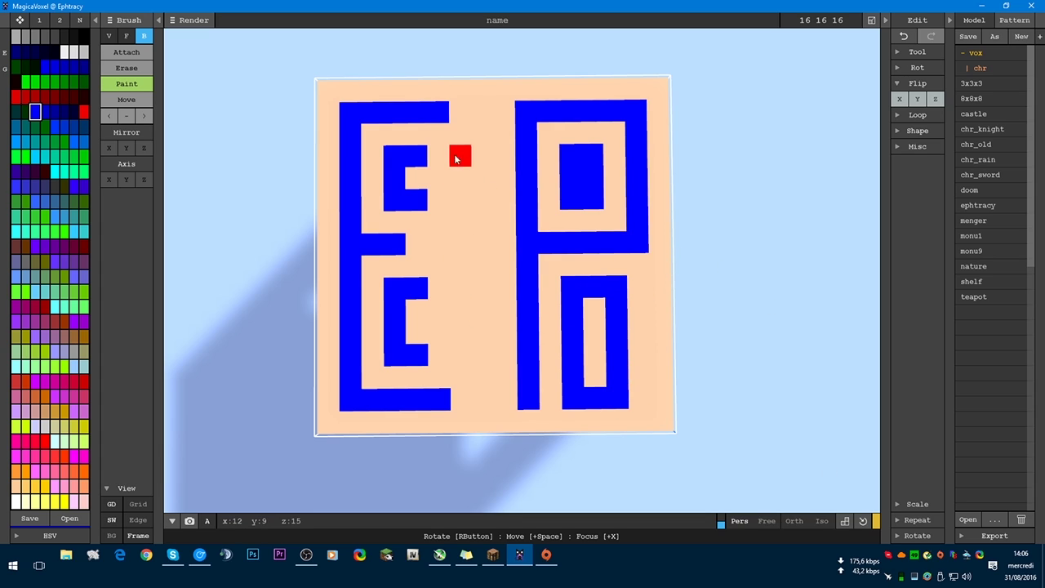
# - Close both small C shapes into blue rings and extend the large E into a closed two-compartment frame around them
pyautogui.moveTo(438, 156); pyautogui.dragTo(437, 203)
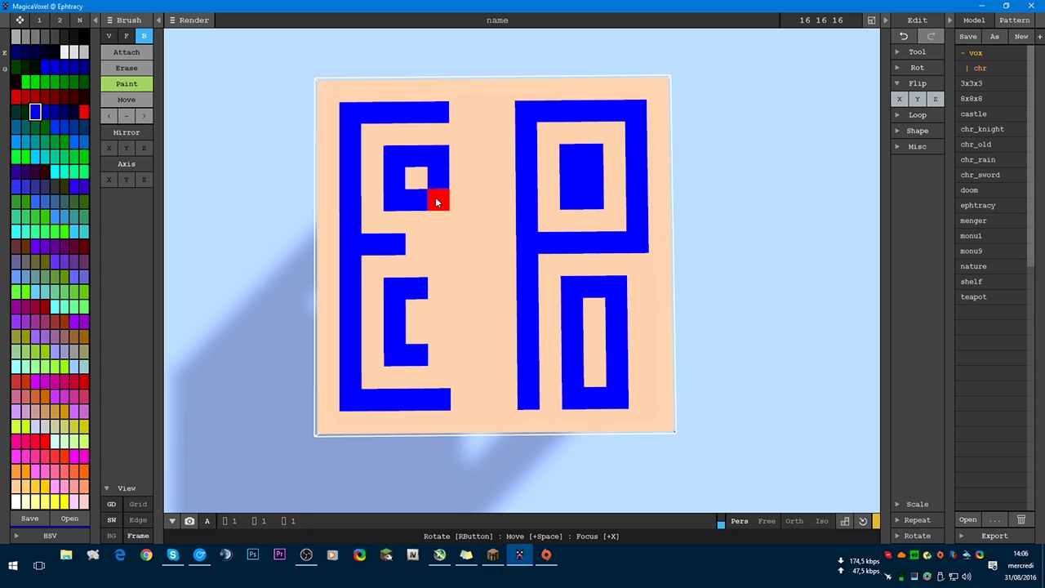
pyautogui.moveTo(460, 111)
pyautogui.mouseDown()
pyautogui.moveTo(481, 111)
pyautogui.moveTo(478, 240)
pyautogui.moveTo(459, 243)
pyautogui.moveTo(483, 243)
pyautogui.mouseUp()
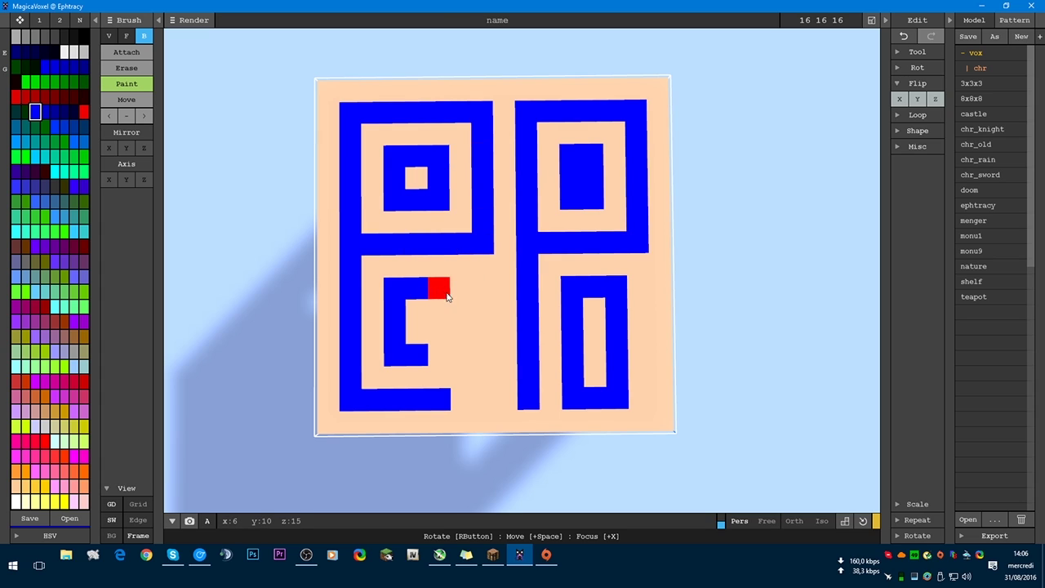
pyautogui.click(446, 296)
pyautogui.click(460, 286)
pyautogui.click(439, 312)
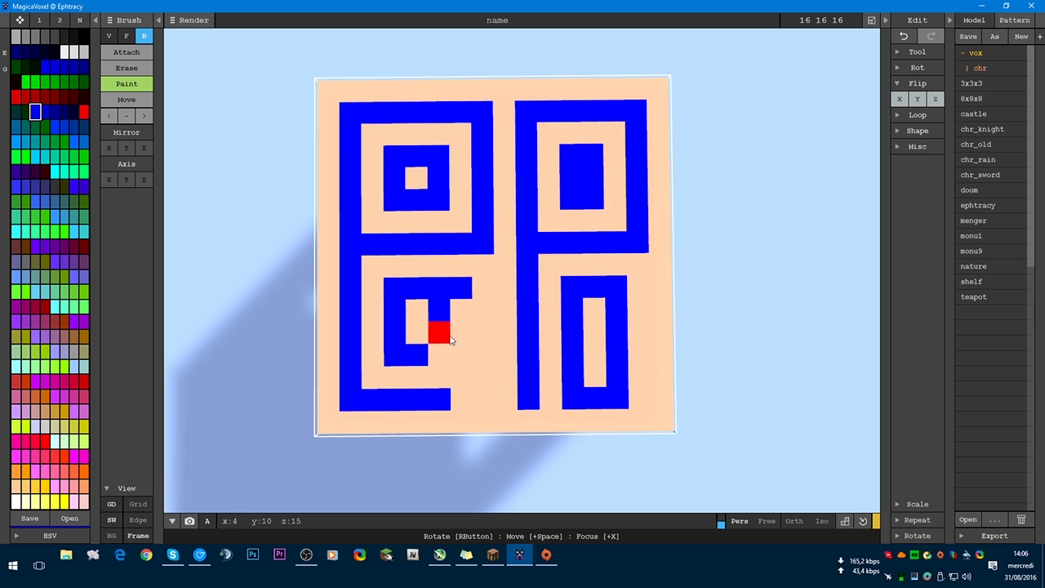
pyautogui.hotkey('ctrl', 'z')
pyautogui.hotkey('ctrl', 'z')
pyautogui.click(444, 313)
pyautogui.click(446, 335)
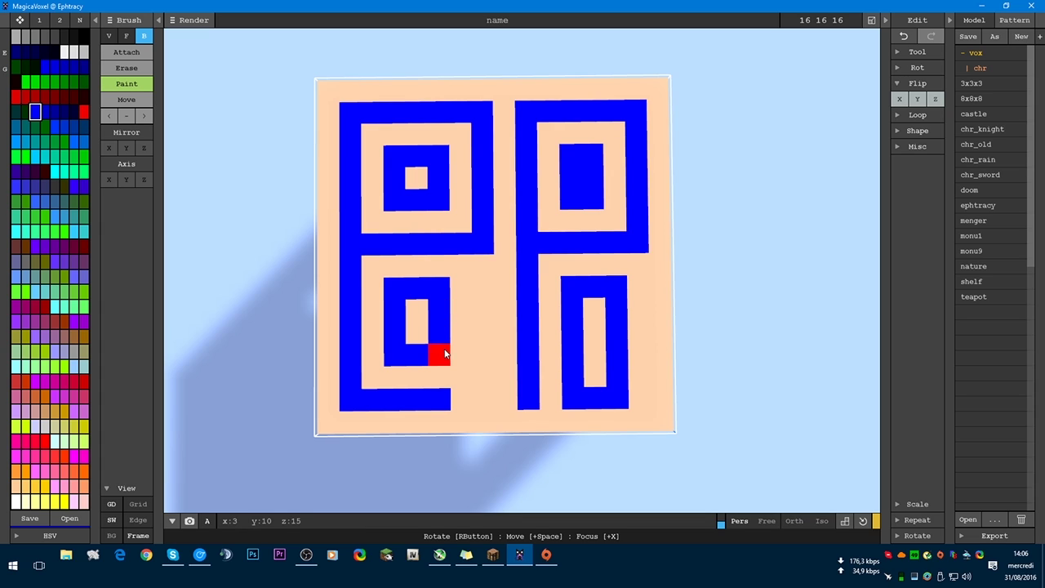
pyautogui.moveTo(483, 265); pyautogui.dragTo(482, 404)
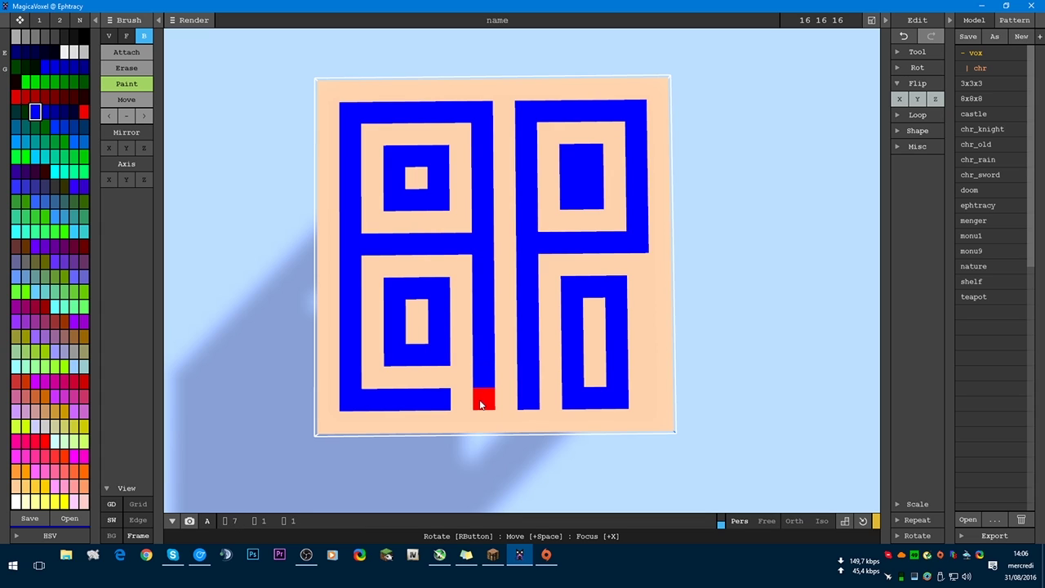
pyautogui.click(461, 399)
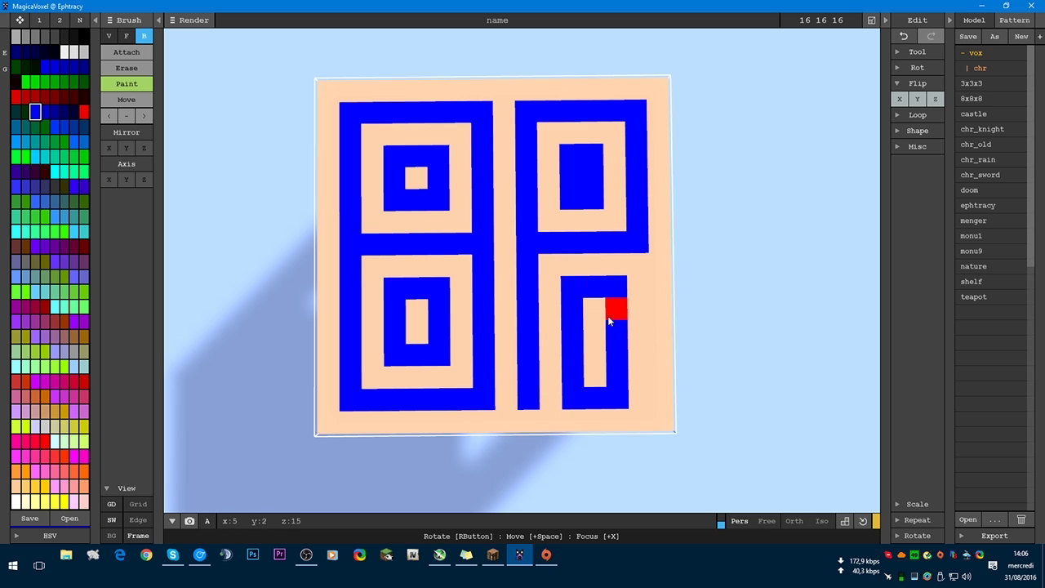
# - Set the brush to Attach with the peach colour for editing the slab's underside
pyautogui.moveTo(608, 316); pyautogui.dragTo(705, 115, button='right')
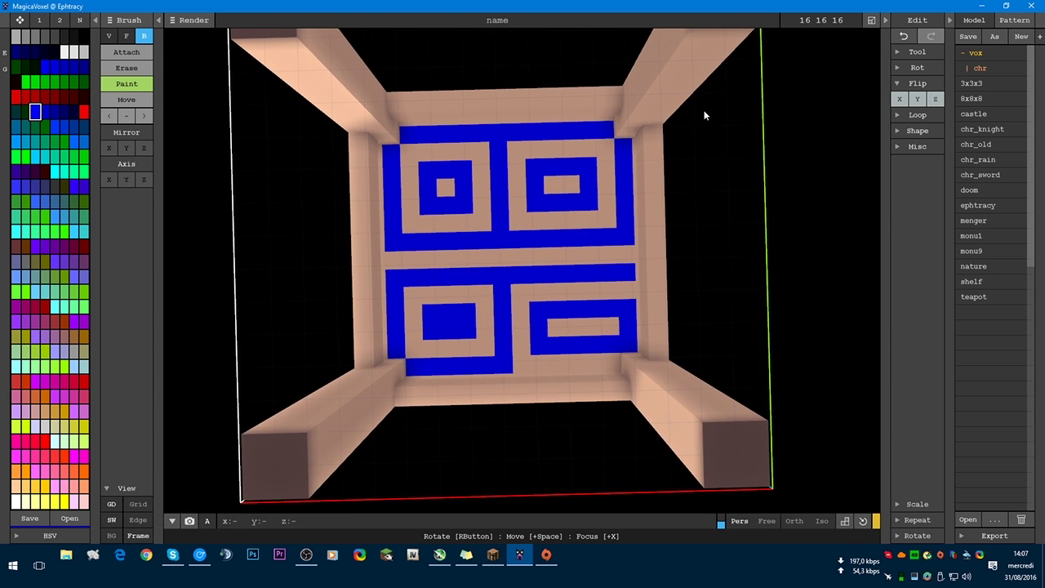
pyautogui.click(127, 51)
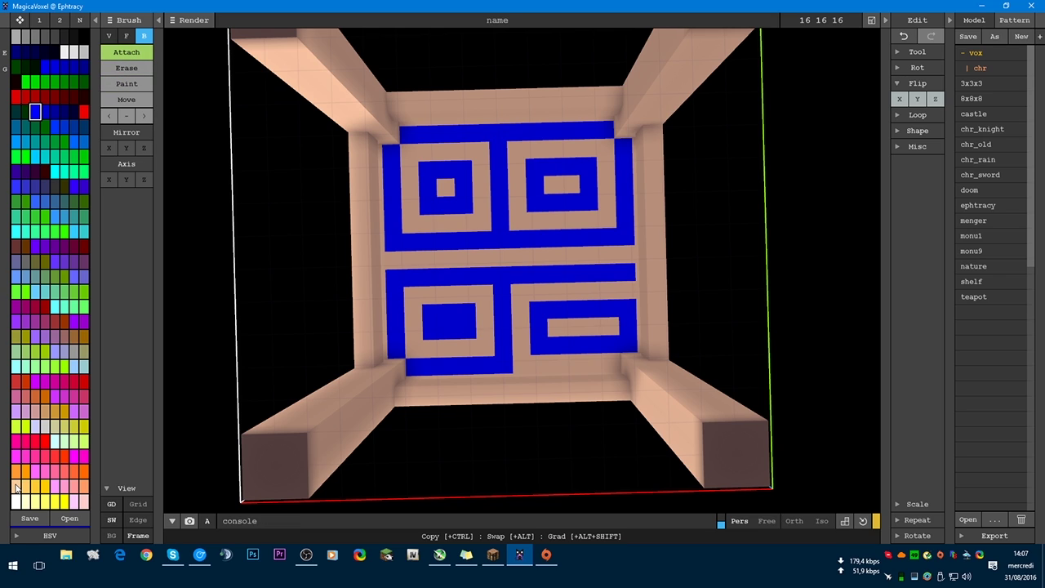
pyautogui.click(17, 486)
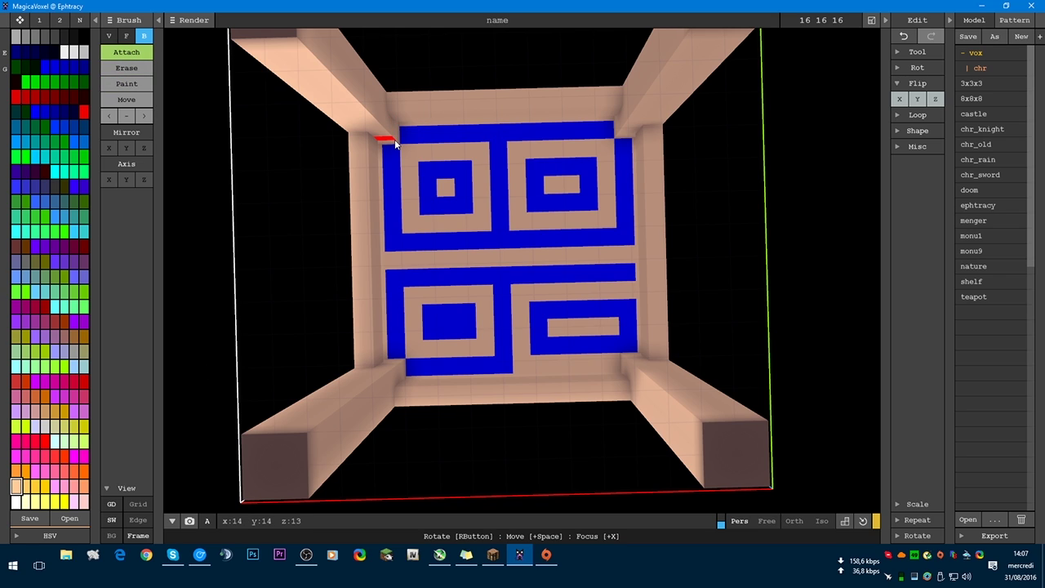
# - Try to cover the blue pattern on the slab's underside with a layer of peach voxels
pyautogui.moveTo(389, 140)
pyautogui.mouseDown()
pyautogui.moveTo(495, 208)
pyautogui.moveTo(630, 349)
pyautogui.moveTo(625, 362)
pyautogui.mouseUp()
pyautogui.scroll(5, 625, 362)
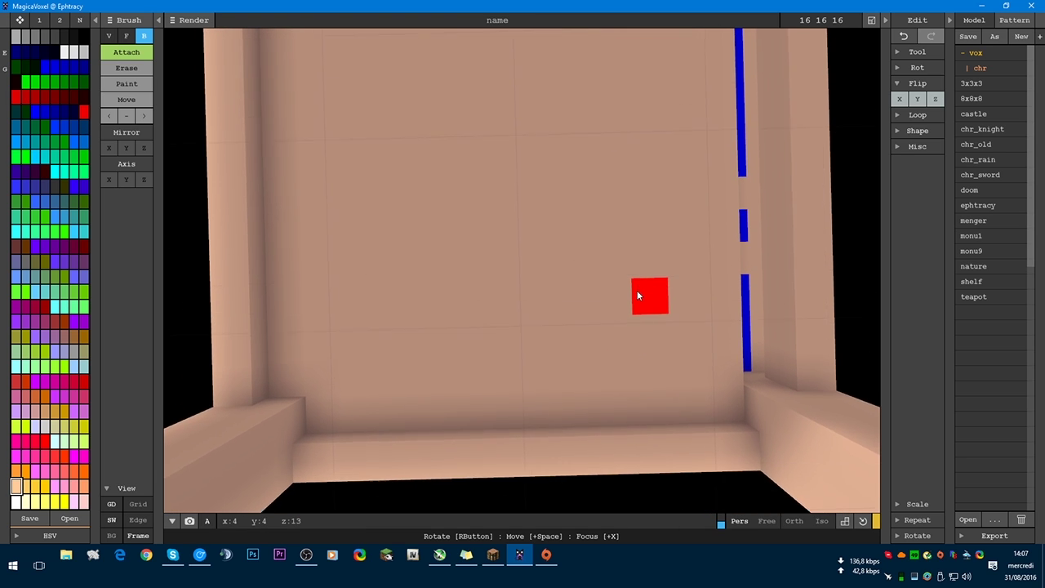
pyautogui.moveTo(638, 296); pyautogui.dragTo(557, 218, button='right')
# - Flip the model along the Z axis so the pillars point upward
pyautogui.click(936, 99)
pyautogui.moveTo(728, 185); pyautogui.dragTo(396, 261, button='right')
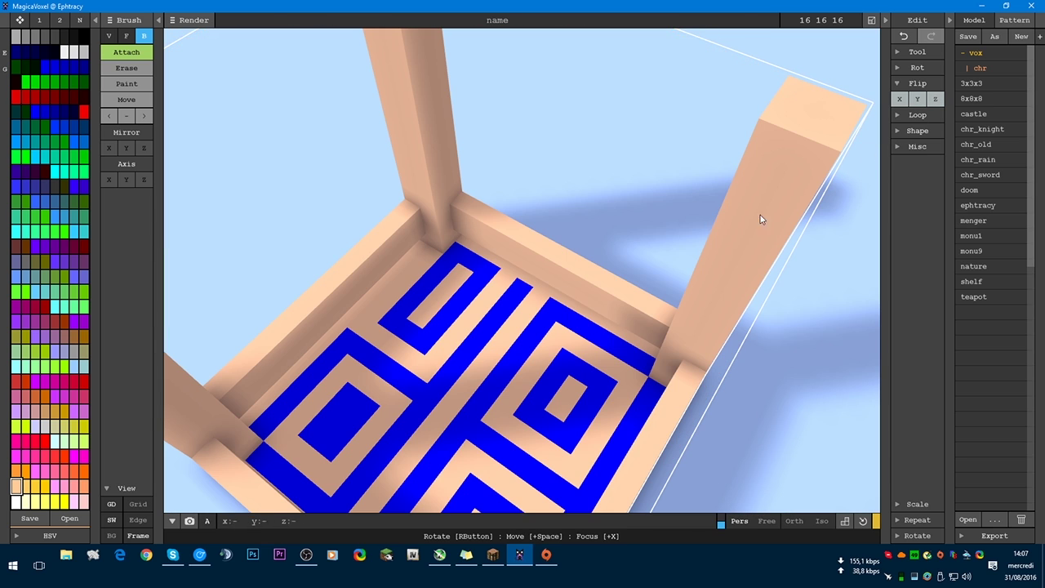
pyautogui.moveTo(456, 306); pyautogui.dragTo(388, 331, button='right')
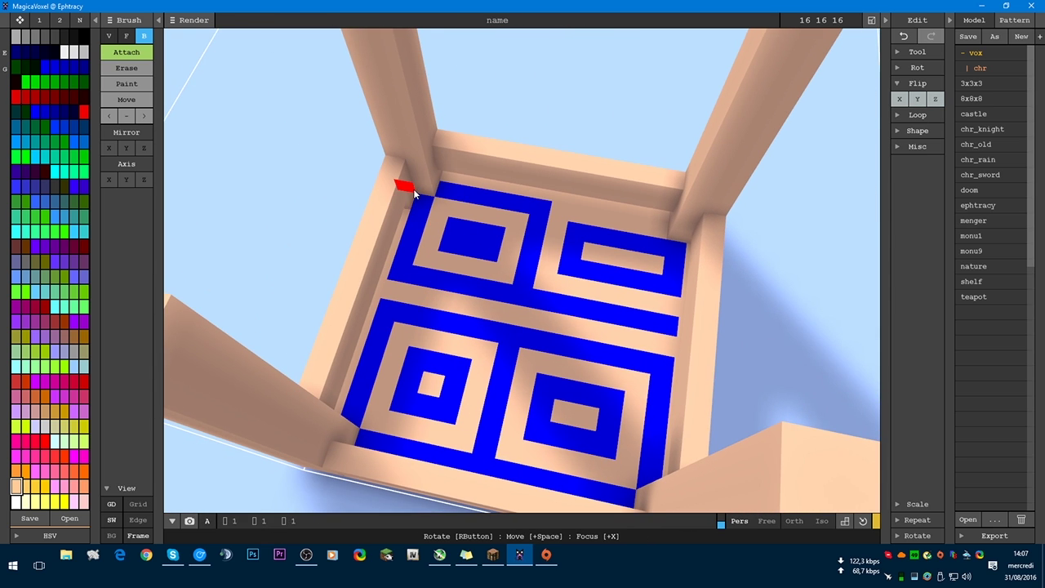
# - Try to attach rows of peach voxels along the underside's edges, then undo the last two changes
pyautogui.moveTo(413, 188); pyautogui.dragTo(675, 238)
pyautogui.moveTo(588, 269); pyautogui.dragTo(767, 265, button='right')
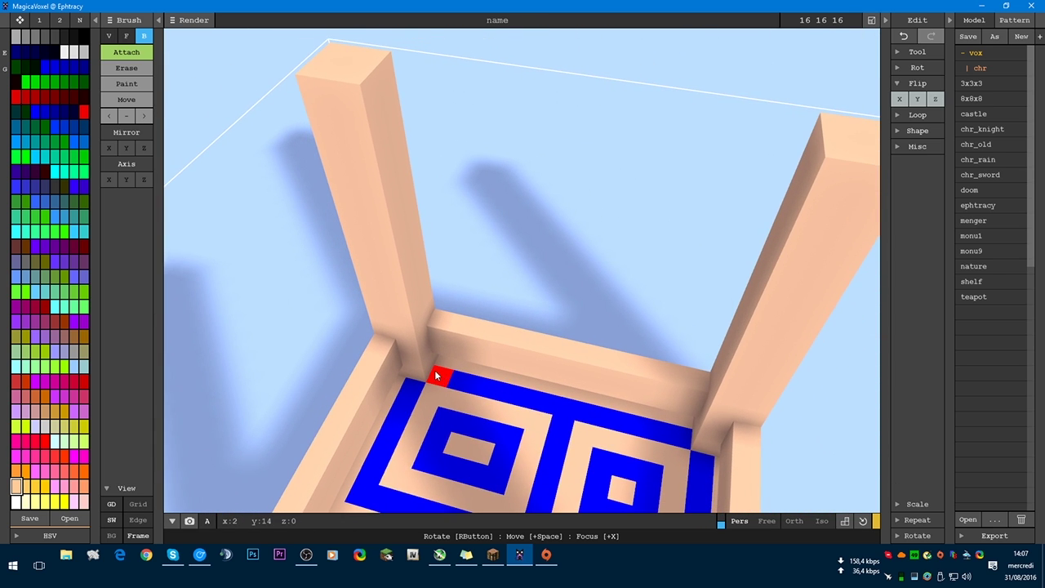
pyautogui.moveTo(439, 362); pyautogui.dragTo(692, 423)
pyautogui.moveTo(637, 425); pyautogui.dragTo(462, 426, button='right')
pyautogui.scroll(2, 455, 419)
pyautogui.hotkey('ctrl', 'z')
pyautogui.hotkey('ctrl', 'z')
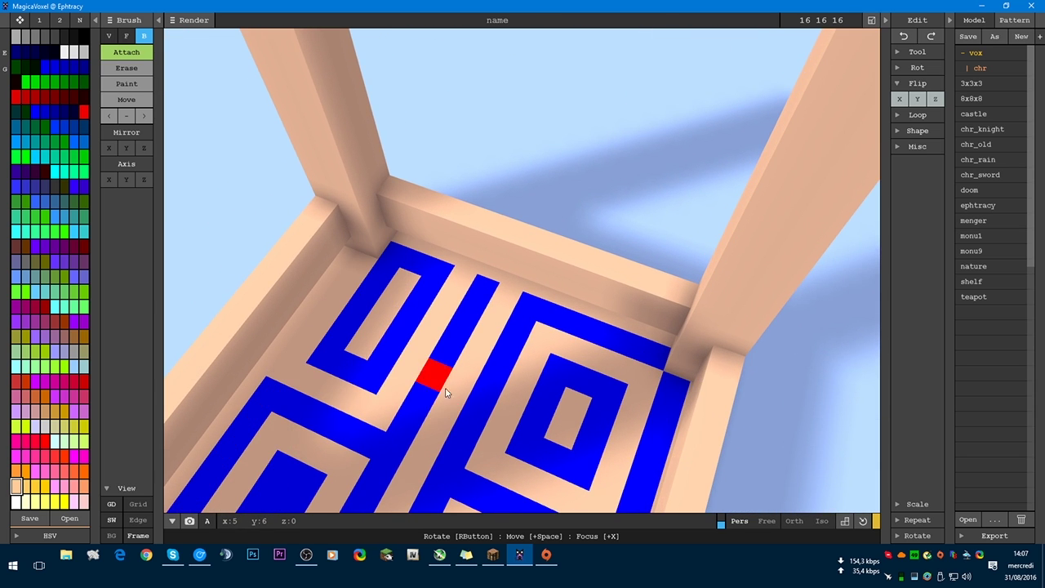
# - Fill the gaps between the rails and the slab's underside with rows of peach voxels
pyautogui.scroll(2, 417, 382)
pyautogui.moveTo(382, 385); pyautogui.dragTo(512, 299, button='middle')
pyautogui.moveTo(513, 300); pyautogui.dragTo(302, 186, button='right')
pyautogui.moveTo(270, 191); pyautogui.dragTo(699, 218)
pyautogui.moveTo(690, 228); pyautogui.dragTo(531, 274, button='right')
pyautogui.moveTo(286, 251); pyautogui.dragTo(732, 240)
pyautogui.moveTo(694, 328); pyautogui.dragTo(506, 323, button='right')
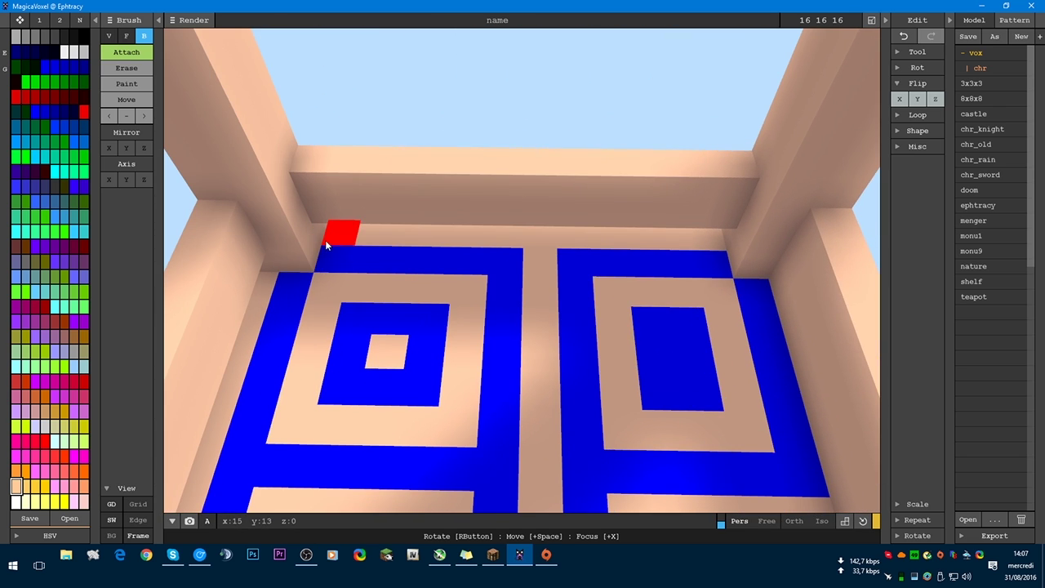
pyautogui.moveTo(572, 271); pyautogui.dragTo(335, 306, button='right')
pyautogui.moveTo(376, 293); pyautogui.dragTo(802, 320)
pyautogui.scroll(-1, 624, 342)
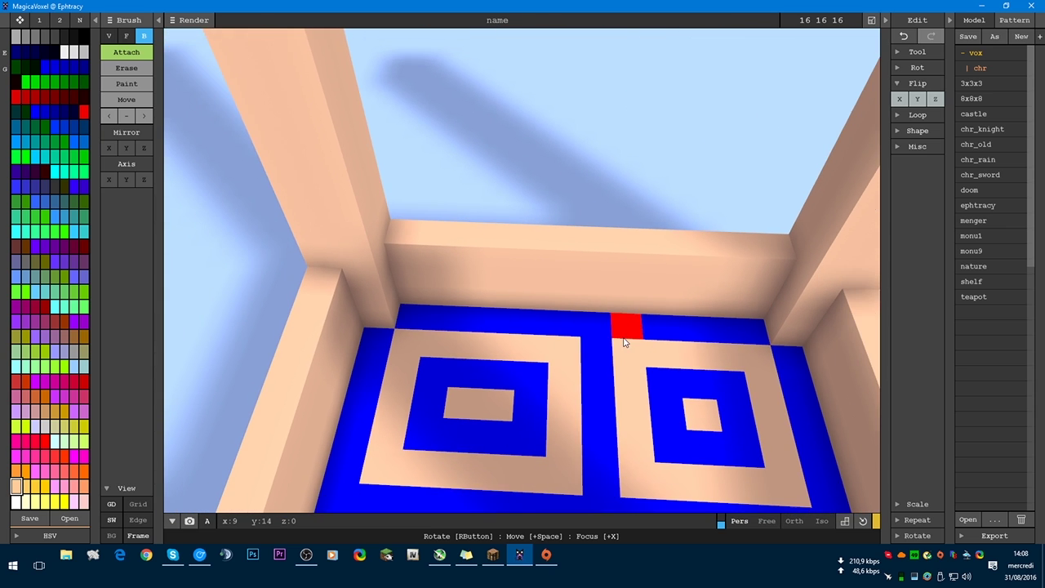
# - Attach 12-voxel-long peach rows over the outer blue edges of the underside, against the rails
pyautogui.moveTo(591, 362); pyautogui.dragTo(487, 265, button='right')
pyautogui.scroll(-1, 495, 375)
pyautogui.moveTo(396, 186); pyautogui.dragTo(651, 186)
pyautogui.moveTo(540, 273); pyautogui.dragTo(646, 276, button='right')
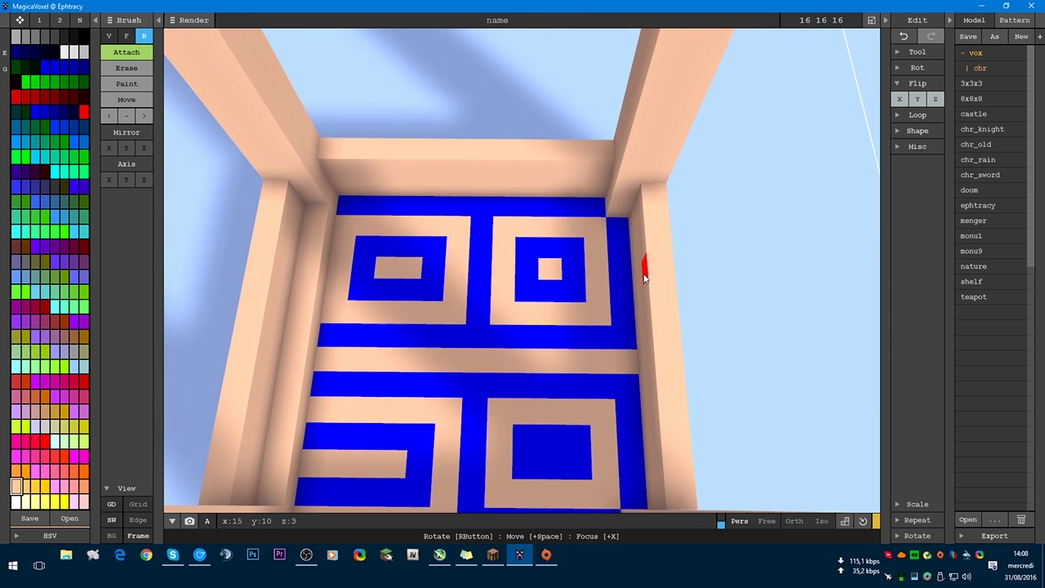
pyautogui.moveTo(341, 204); pyautogui.dragTo(602, 202)
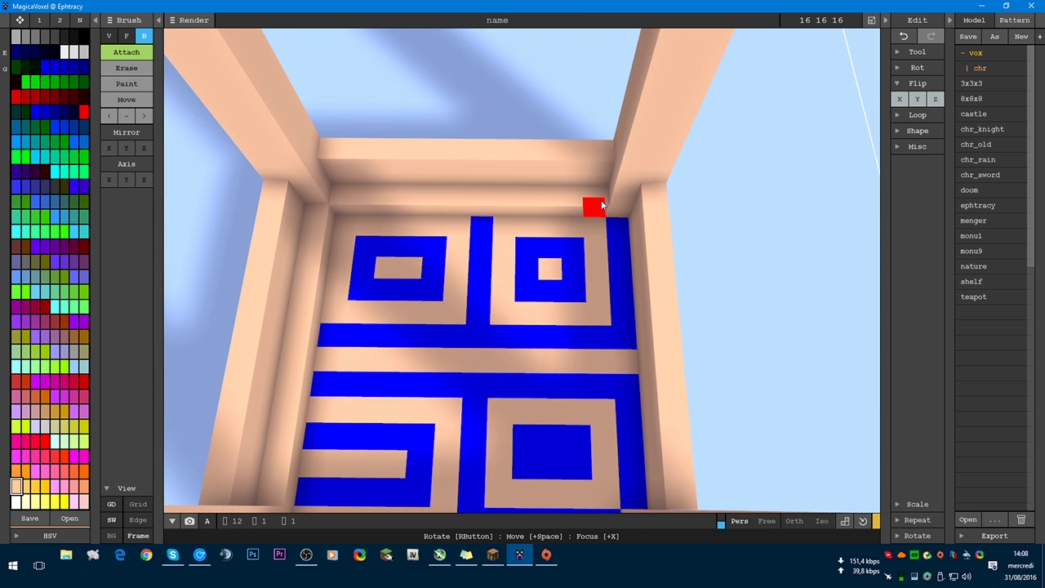
pyautogui.moveTo(506, 264); pyautogui.dragTo(608, 265, button='right')
pyautogui.moveTo(382, 260); pyautogui.dragTo(672, 280)
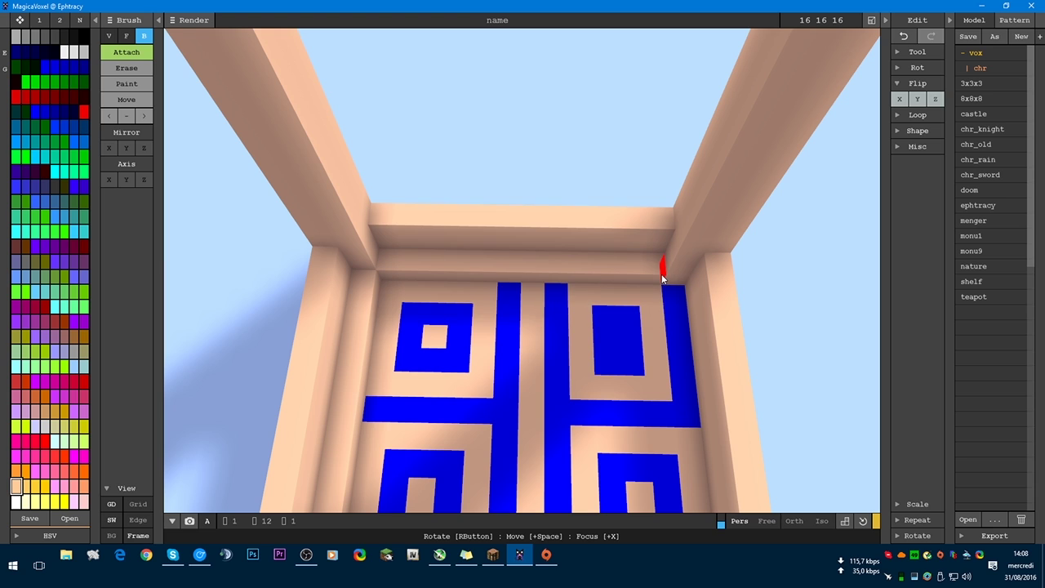
pyautogui.moveTo(665, 269); pyautogui.dragTo(588, 299, button='right')
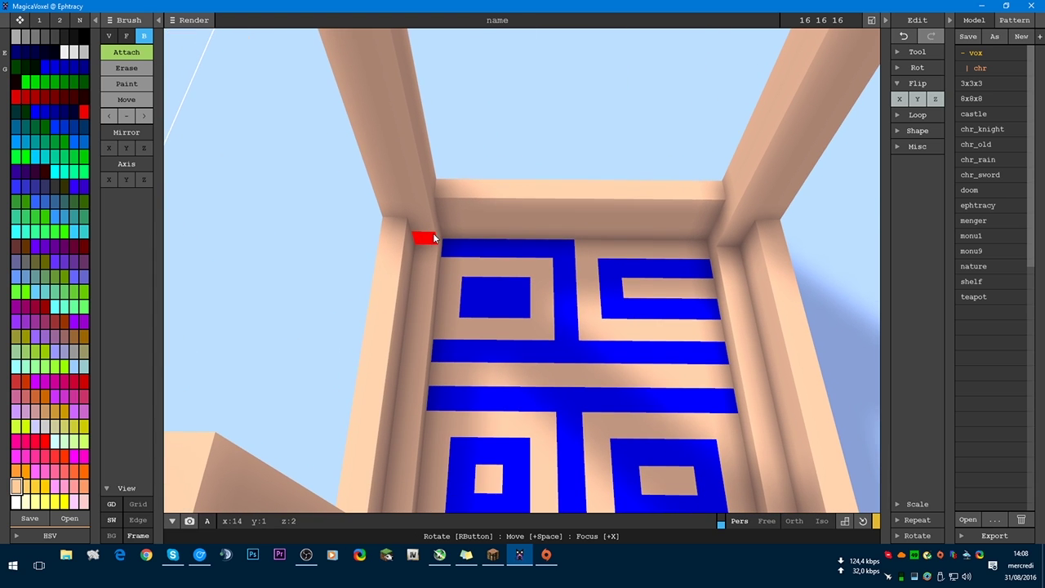
pyautogui.moveTo(441, 239); pyautogui.dragTo(701, 238)
# - Fill the rest of the underside with a one-voxel-thick peach layer covering the remaining blue pattern
pyautogui.moveTo(441, 255); pyautogui.dragTo(738, 454)
pyautogui.moveTo(597, 417); pyautogui.dragTo(504, 351, button='right')
pyautogui.moveTo(332, 253); pyautogui.dragTo(593, 281)
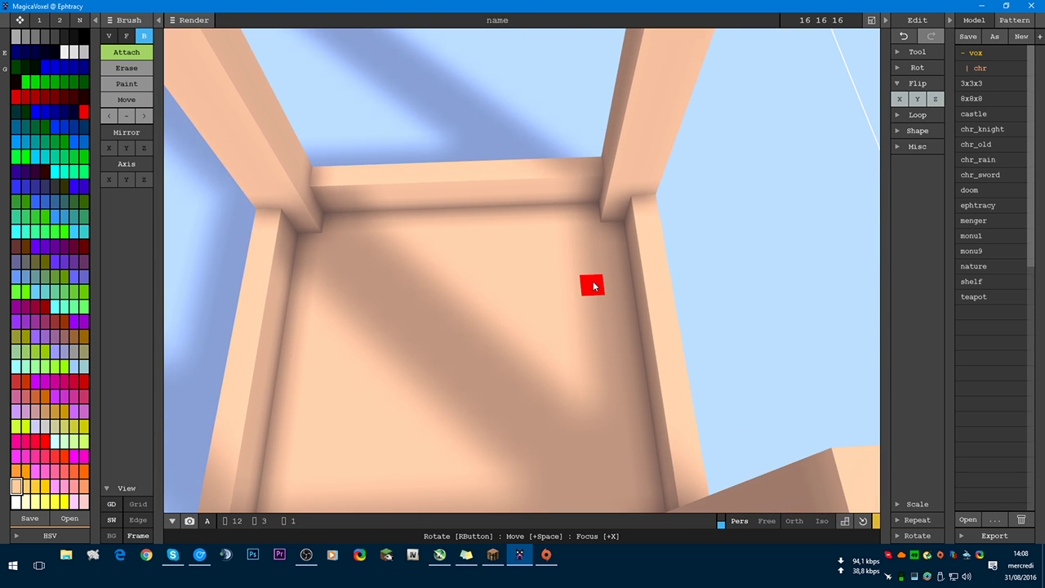
# - Flip the model back along the Z axis so the patterned slab is on top of the pillars
pyautogui.scroll(-4, 462, 339)
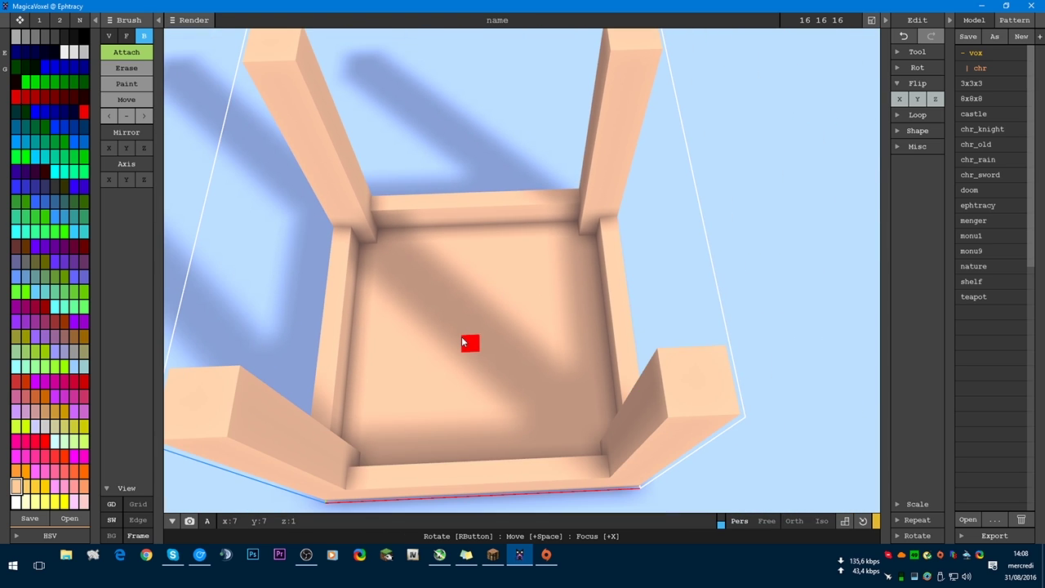
pyautogui.click(935, 98)
pyautogui.scroll(-3, 492, 373)
pyautogui.moveTo(492, 373); pyautogui.dragTo(488, 330, button='right')
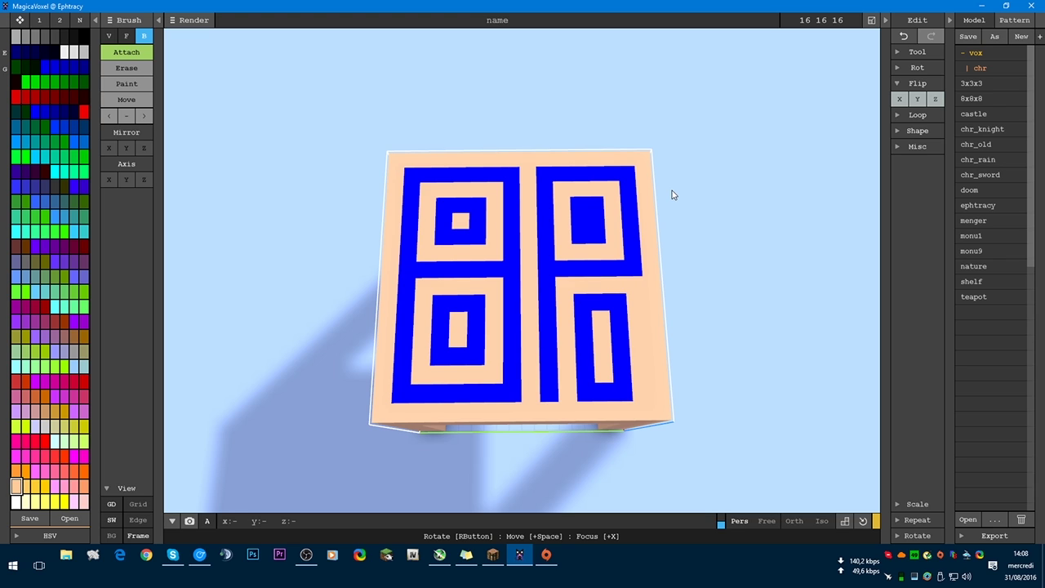
pyautogui.press('Return')
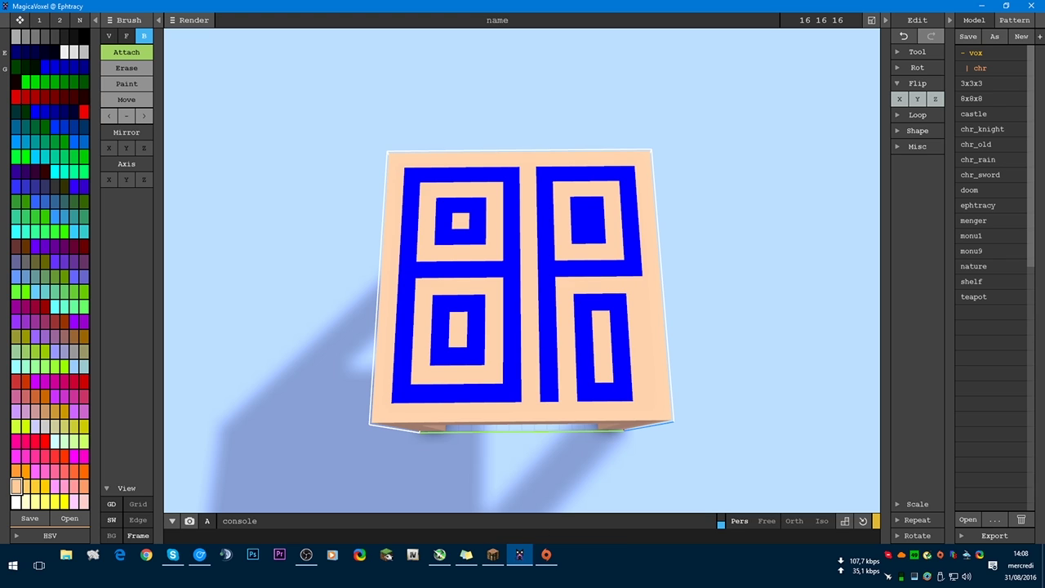